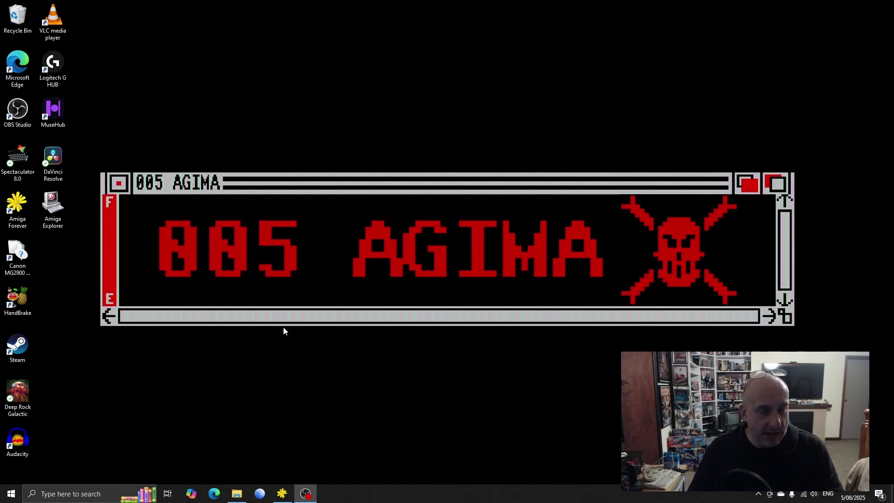
Open the PC2Amiga folder on the STORAGE (G:) drive in File Explorer.
{"action": "mouse_move", "coordinate": [238, 494]}
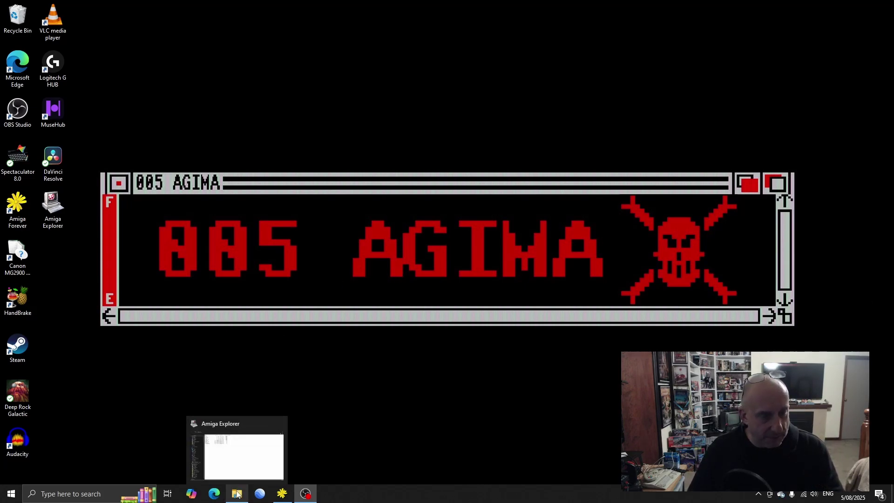
{"action": "left_click", "coordinate": [237, 494]}
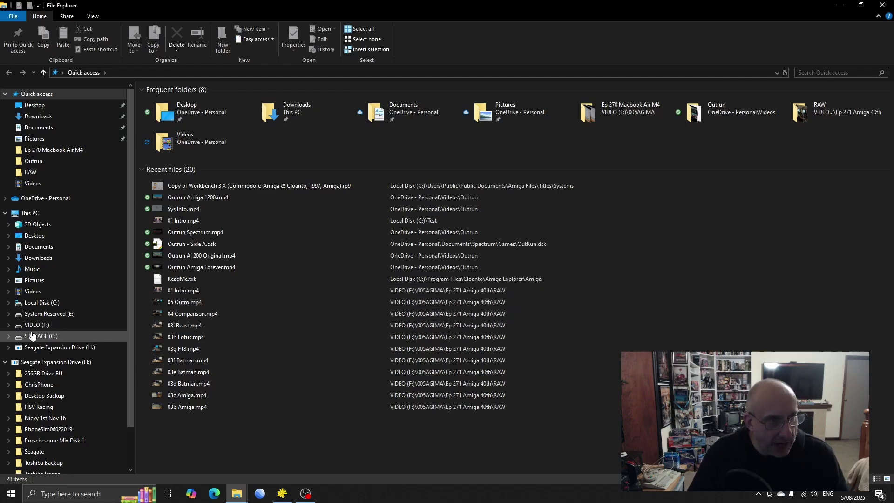
{"action": "left_click", "coordinate": [32, 336]}
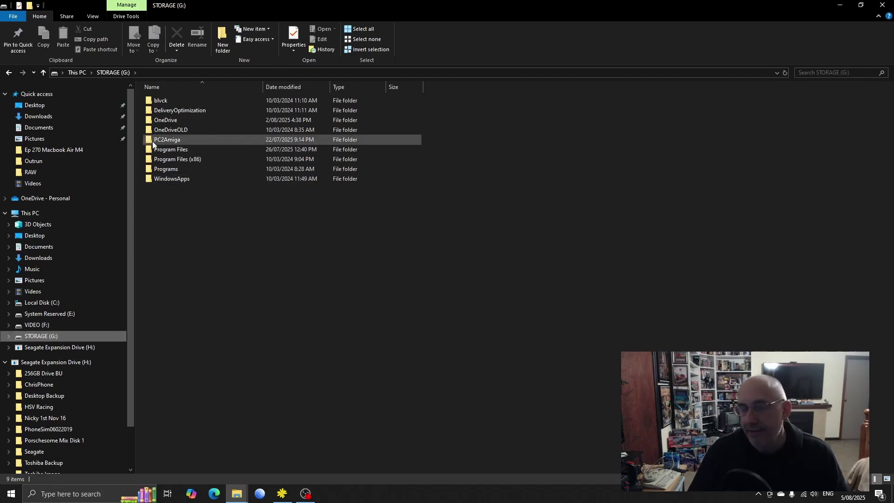
{"action": "mouse_move", "coordinate": [153, 145]}
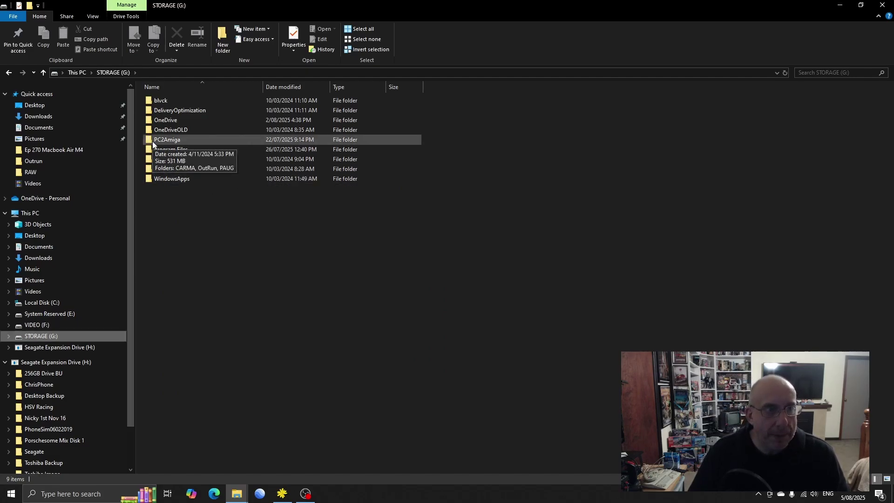
{"action": "double_click", "coordinate": [161, 141]}
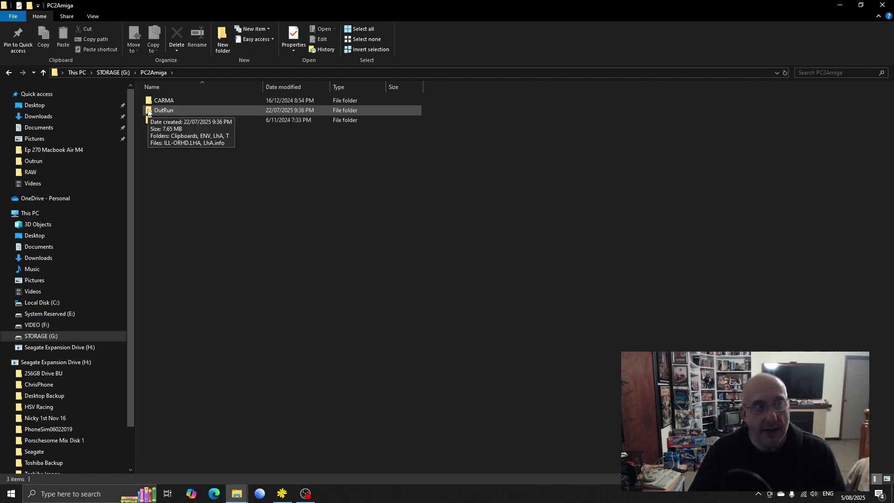
Look through the contents of the OutRun and CARMA folders inside PC2Amiga, returning to PC2Amiga after each.
{"action": "double_click", "coordinate": [149, 111]}
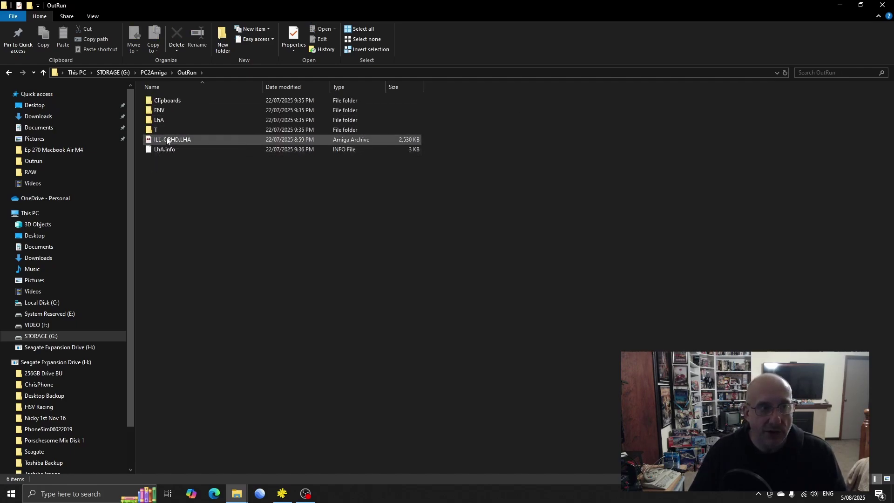
{"action": "left_click", "coordinate": [157, 73]}
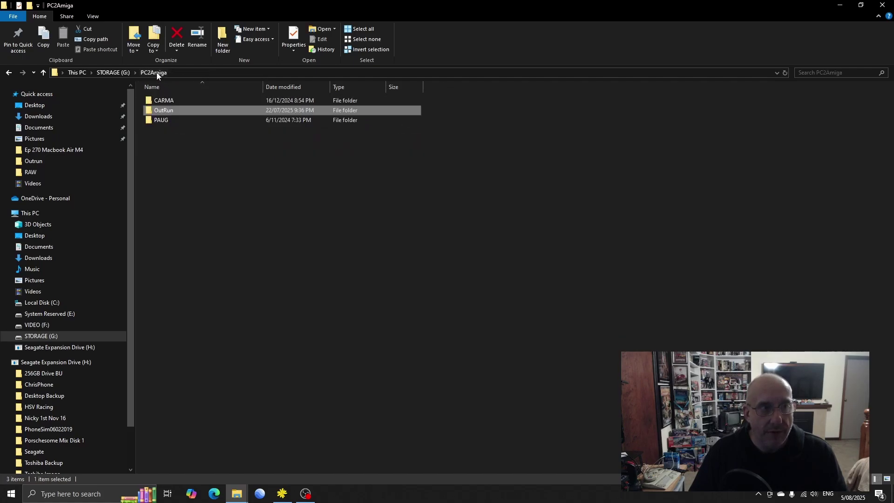
{"action": "double_click", "coordinate": [149, 103]}
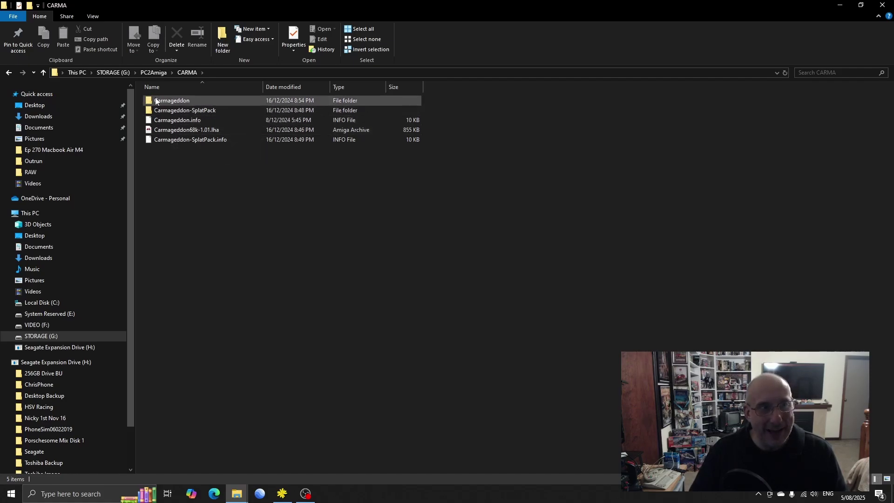
{"action": "left_click", "coordinate": [161, 74]}
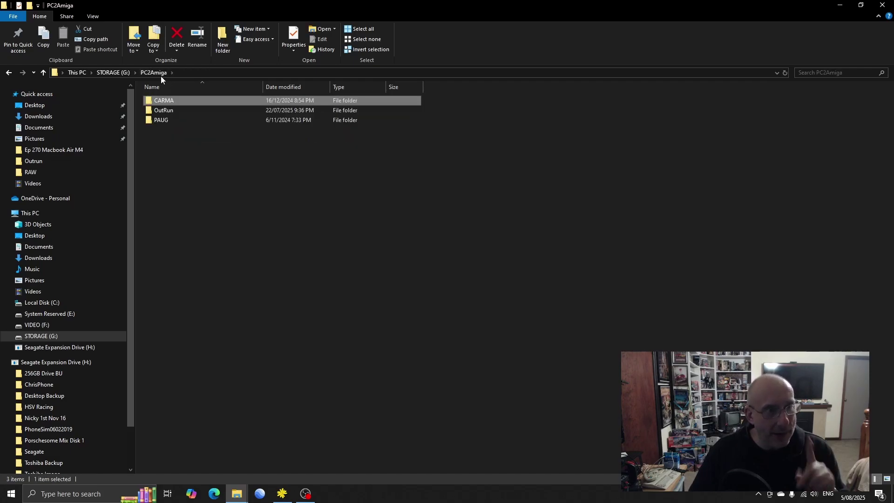
View 01 PAUG Banner.iff from the PAUG folder in GIMP, dismissing the welcome dialog, and close GIMP.
{"action": "double_click", "coordinate": [152, 122]}
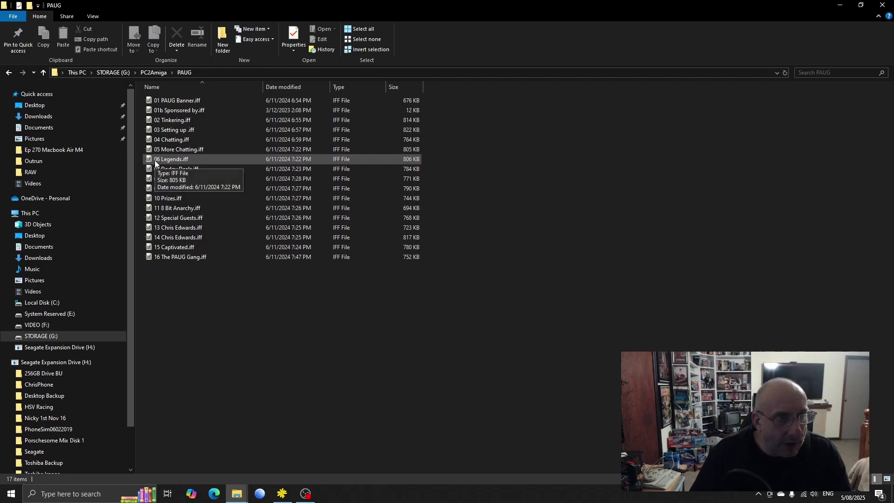
{"action": "left_click", "coordinate": [149, 102]}
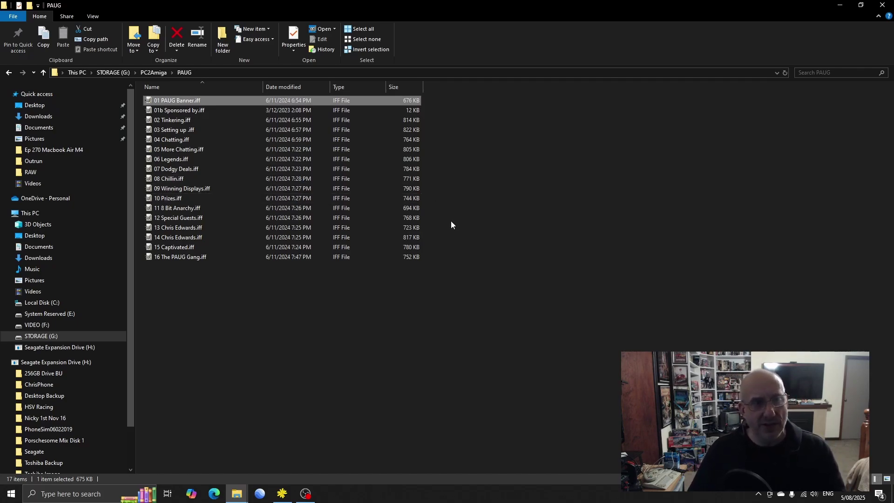
{"action": "key", "text": "Return"}
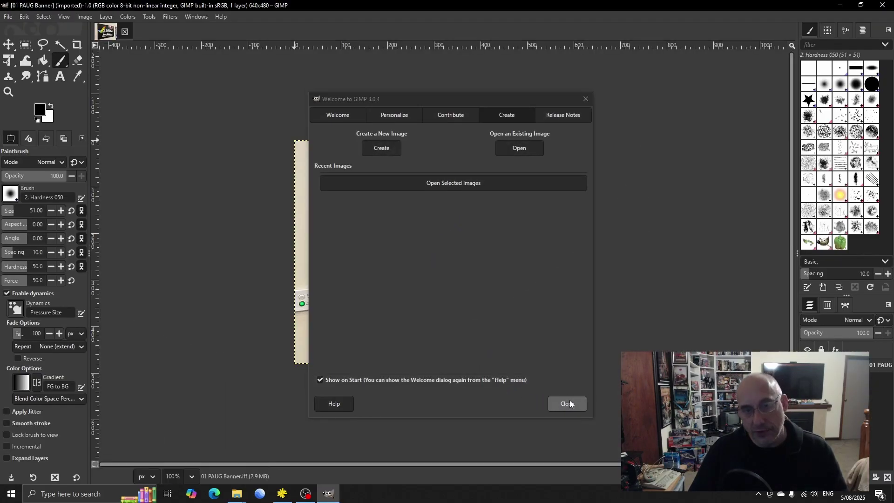
{"action": "left_click", "coordinate": [568, 402]}
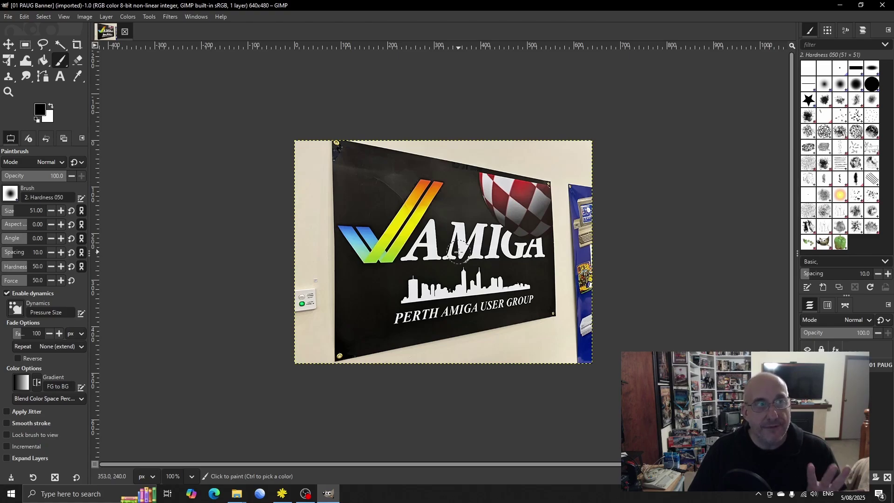
{"action": "left_click", "coordinate": [882, 6]}
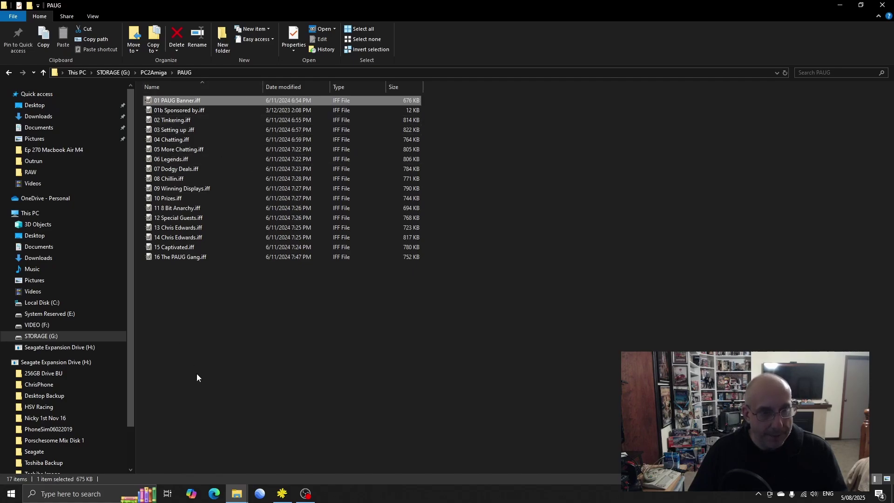
Switch to Amiga Forever and launch the copy of the Workbench 3.X system.
{"action": "left_click", "coordinate": [282, 492]}
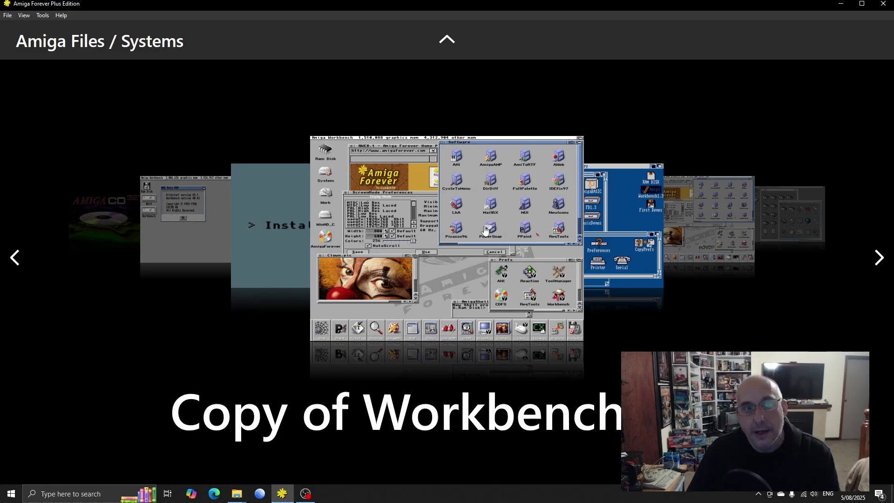
{"action": "scroll", "coordinate": [484, 230], "scroll_direction": "up", "scroll_amount": 1}
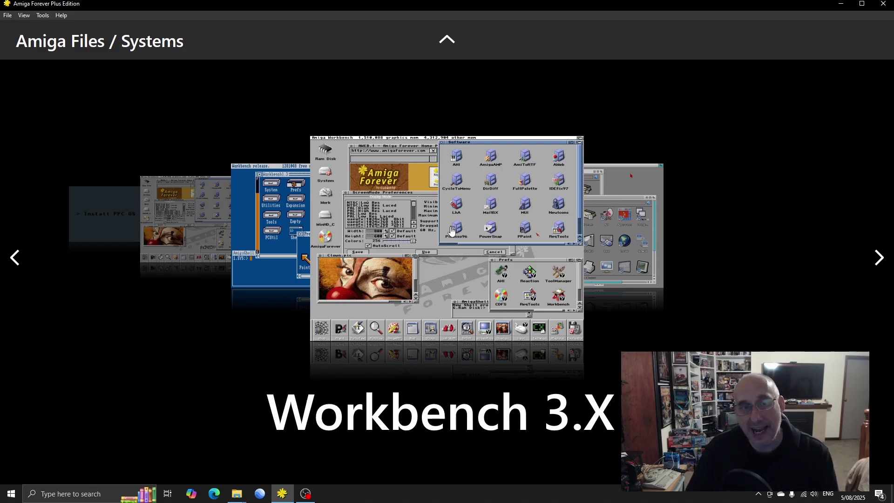
{"action": "scroll", "coordinate": [451, 230], "scroll_direction": "up", "scroll_amount": 2}
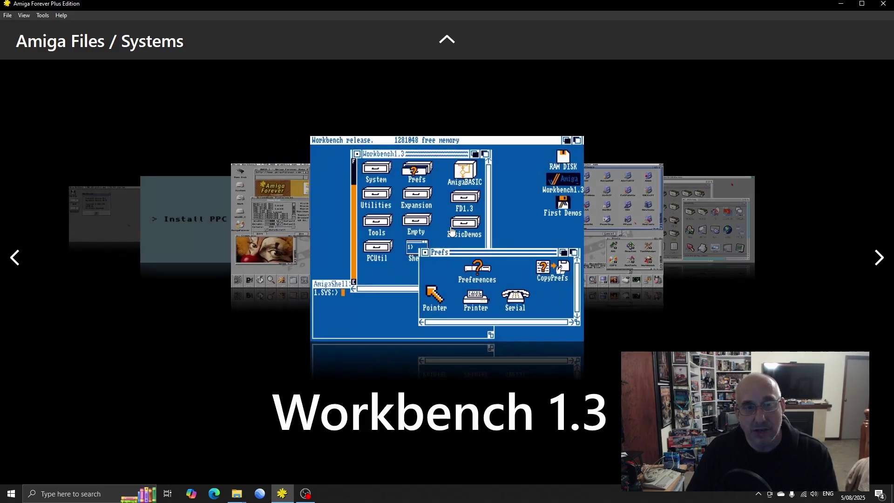
{"action": "left_click", "coordinate": [451, 230]}
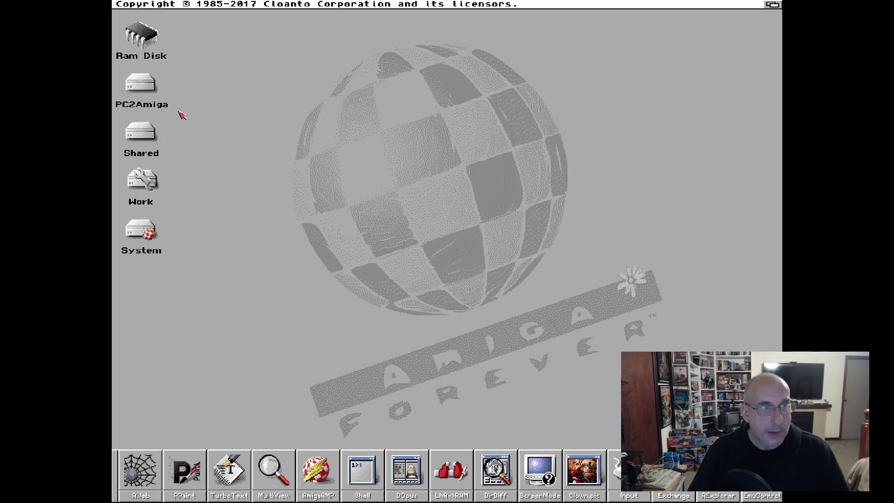
Open the PAUG drawer on the PC2Amiga drive and bring 01 PAUG Banner.iff into view.
{"action": "double_click", "coordinate": [136, 88]}
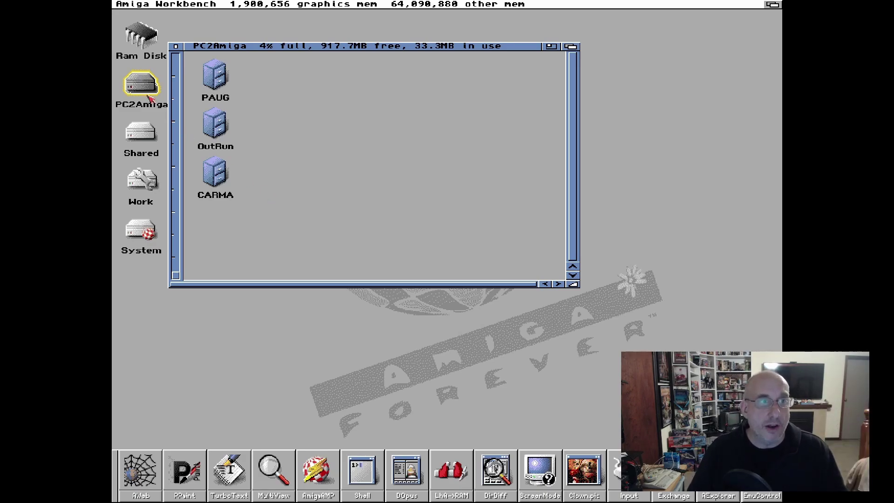
{"action": "double_click", "coordinate": [215, 77]}
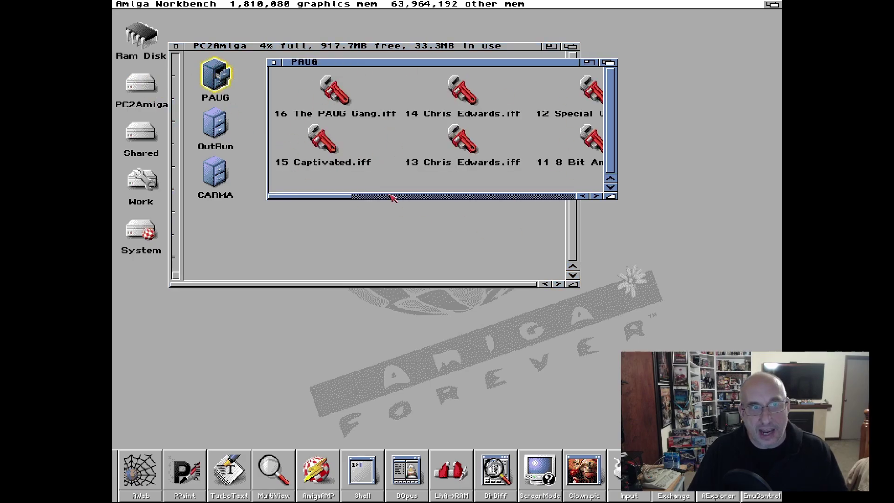
{"action": "left_click_drag", "start_coordinate": [350, 197], "coordinate": [583, 190]}
Try to execute 01 PAUG Banner.iff directly from Workbench, and close the output window.
{"action": "left_click", "coordinate": [557, 100]}
{"action": "key", "text": "super+e"}
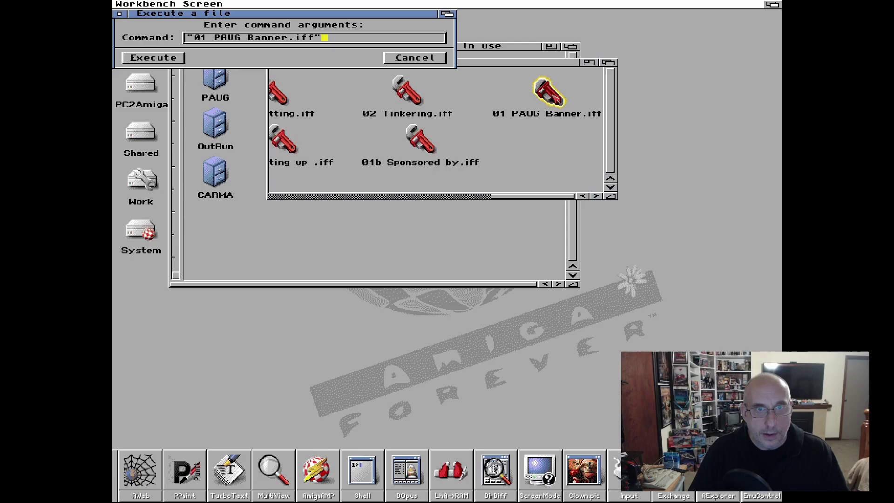
{"action": "left_click", "coordinate": [156, 59]}
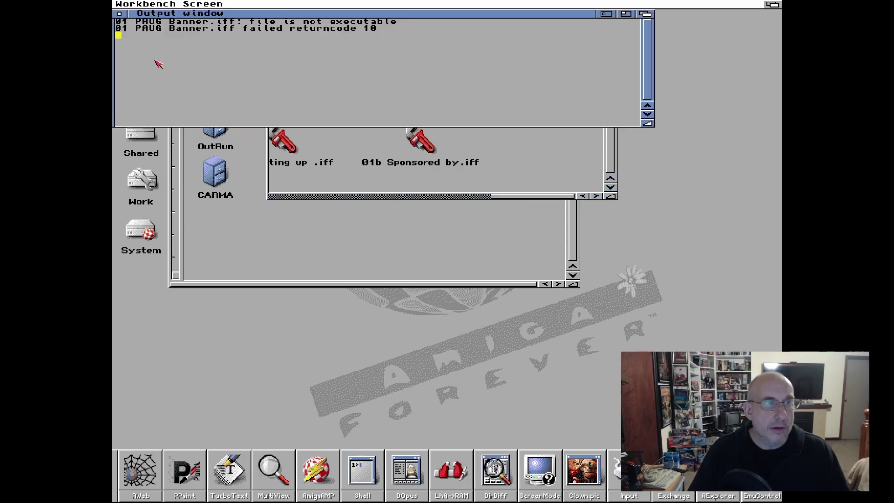
{"action": "left_click", "coordinate": [122, 14]}
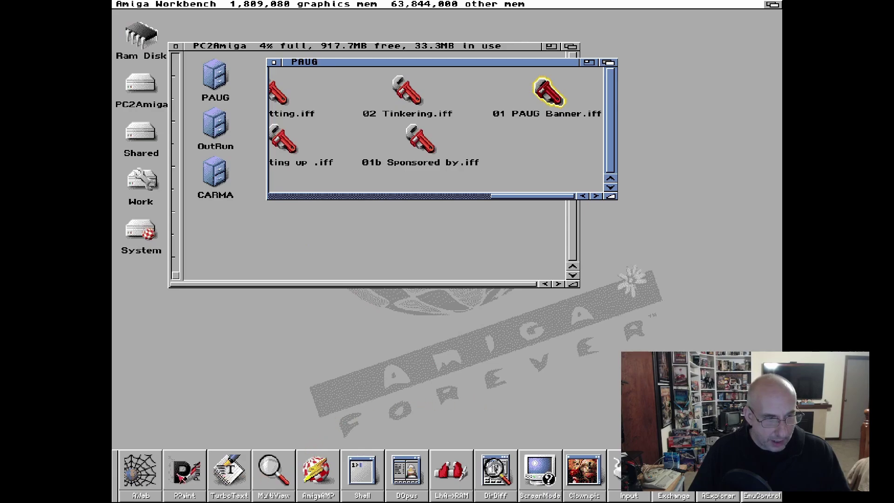
Start Personal Paint and browse to the PC2Amiga volume for loading an image.
{"action": "left_click", "coordinate": [184, 470]}
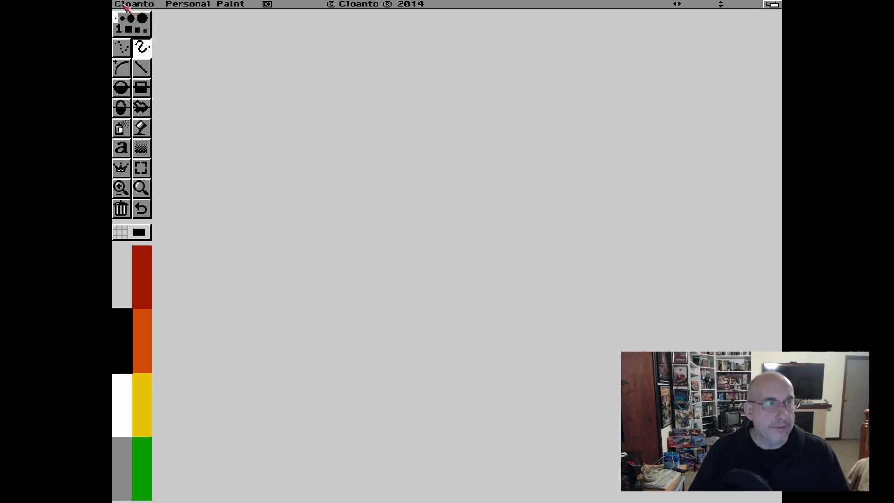
{"action": "left_click_drag", "start_coordinate": [125, 5], "coordinate": [131, 16]}
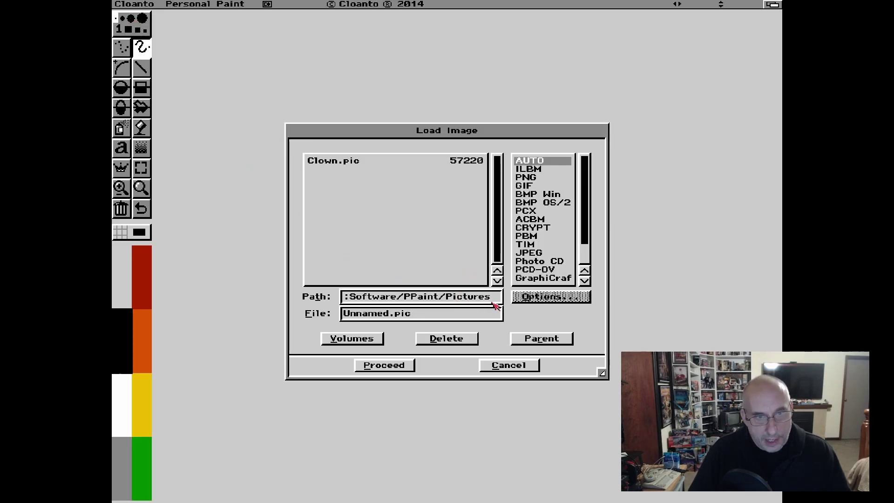
{"action": "left_click", "coordinate": [378, 339]}
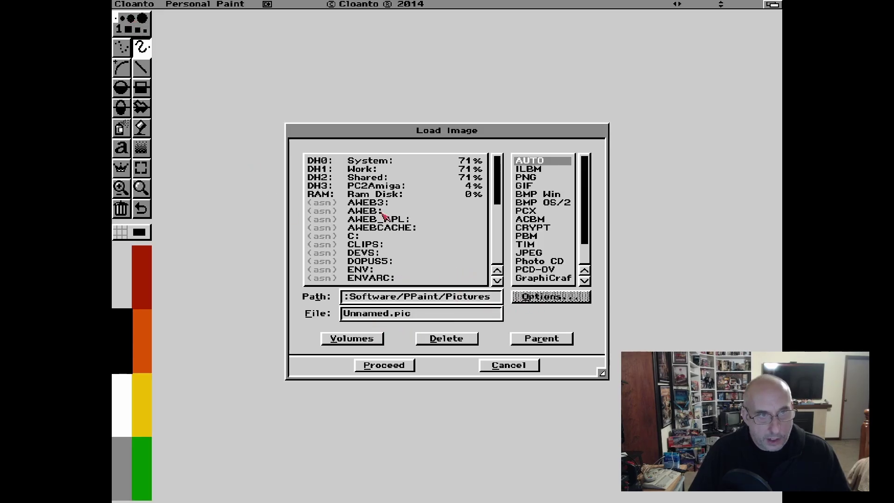
{"action": "double_click", "coordinate": [356, 185]}
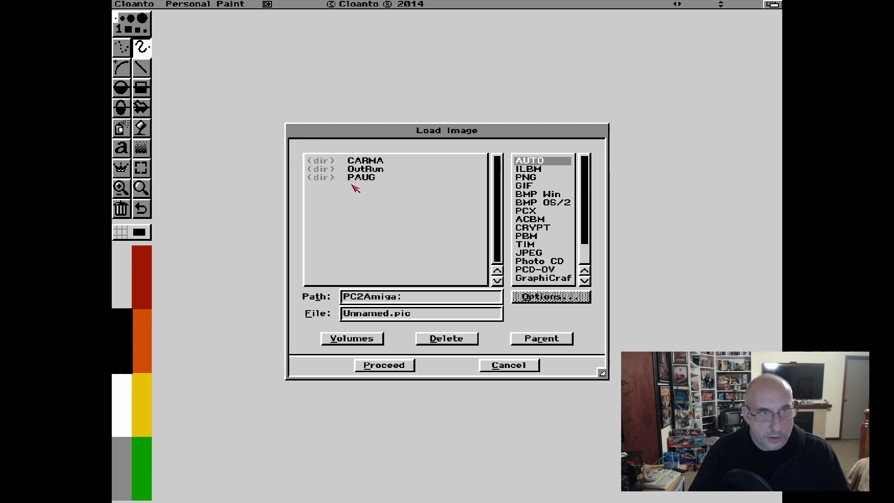
Load 01 PAUG Banner.iff from the PAUG folder using the selected image's format of 640 × 480 with 16777216 colors.
{"action": "double_click", "coordinate": [354, 175]}
{"action": "left_click", "coordinate": [355, 178]}
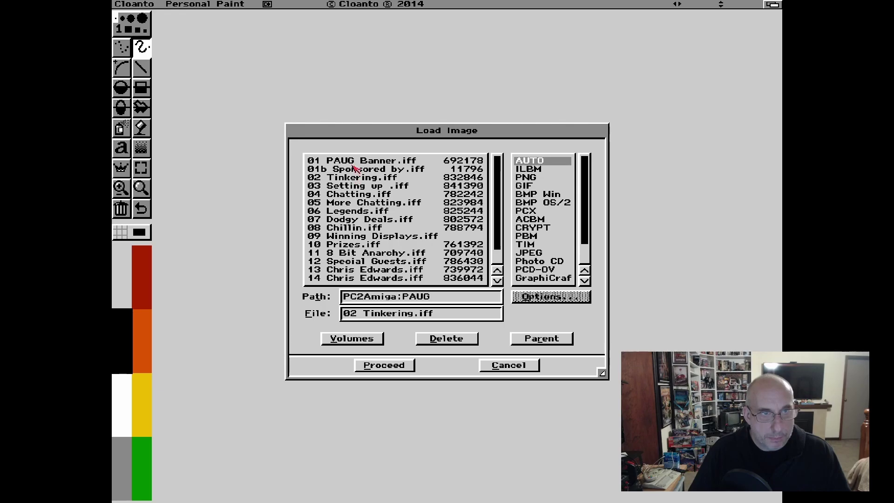
{"action": "left_click", "coordinate": [353, 163]}
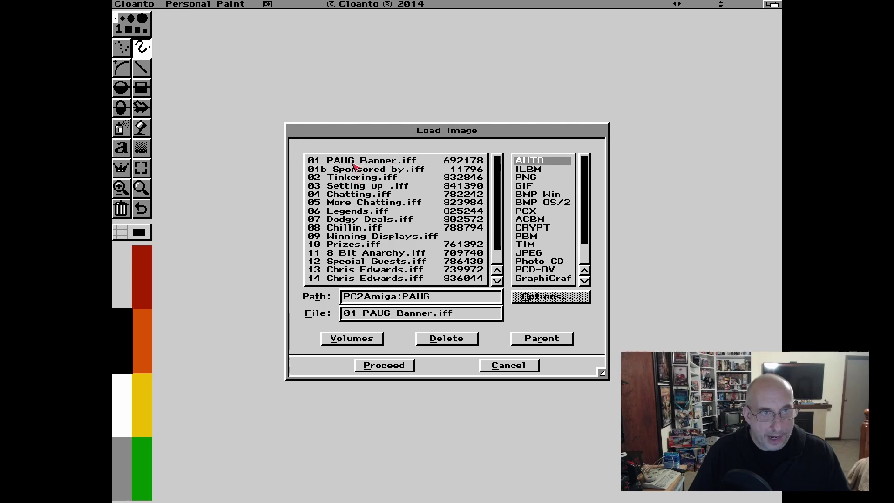
{"action": "left_click", "coordinate": [389, 366]}
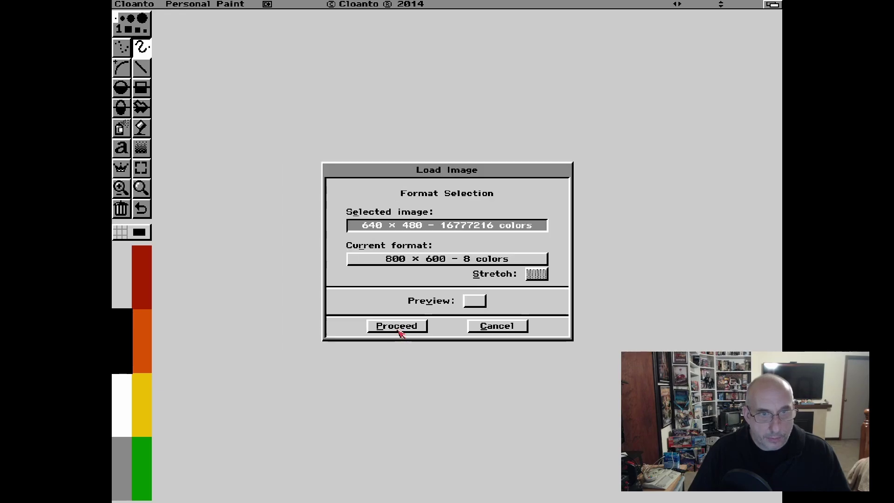
{"action": "left_click", "coordinate": [397, 327]}
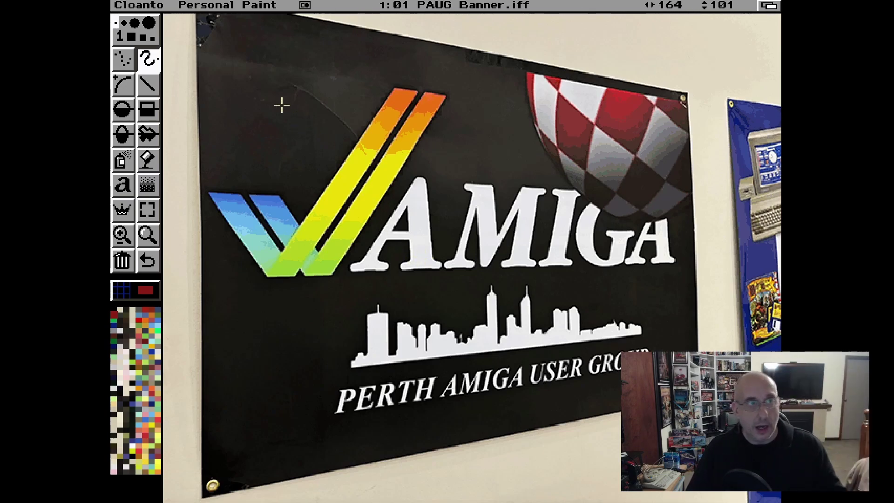
Quit Personal Paint and close the PAUG drawer window on Workbench.
{"action": "right_click", "coordinate": [135, 9]}
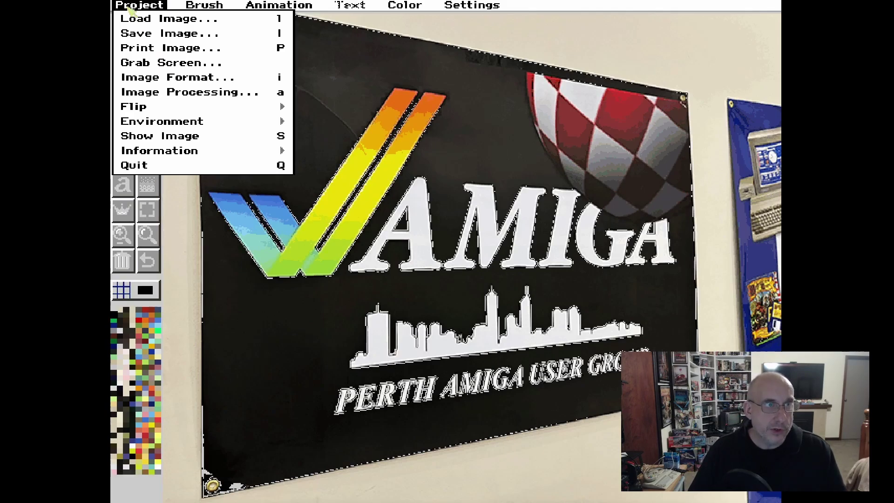
{"action": "right_click", "coordinate": [140, 165]}
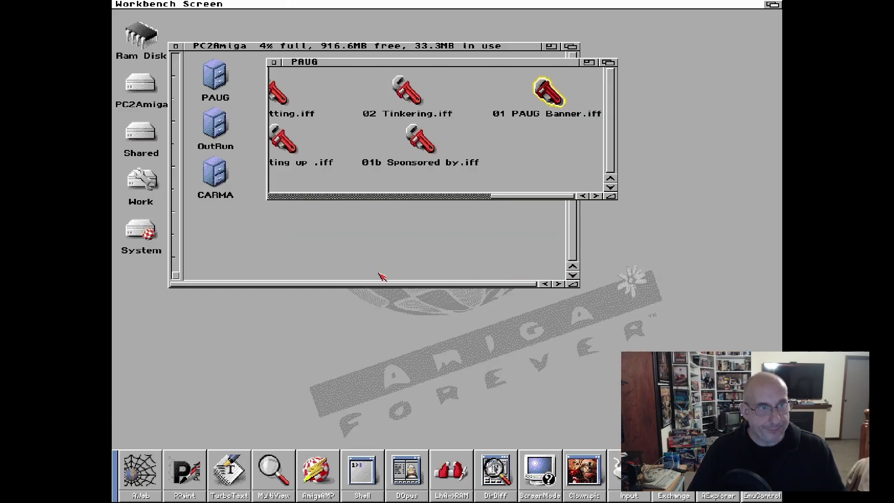
{"action": "left_click", "coordinate": [210, 134]}
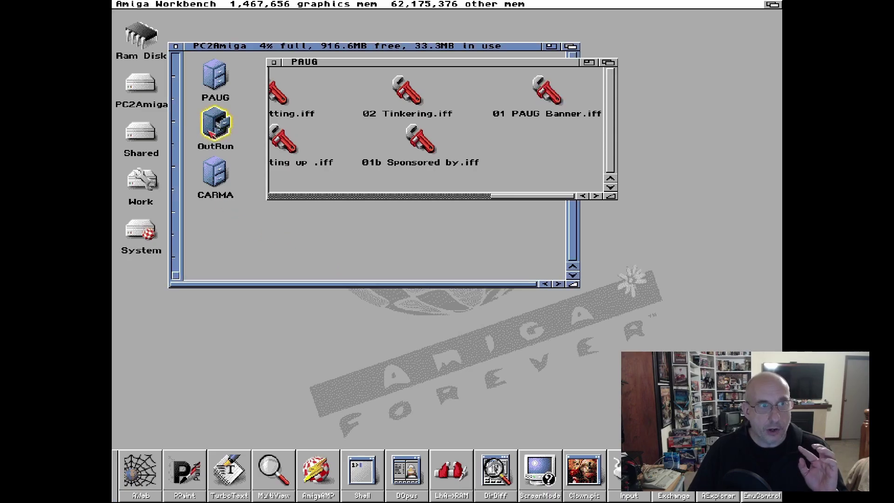
{"action": "left_click", "coordinate": [275, 62]}
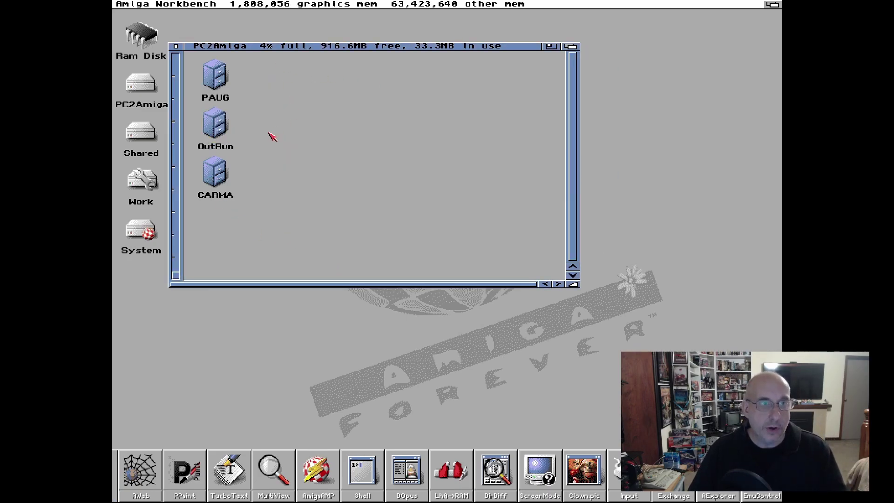
View the contents of the CARMA drawer on PC2Amiga, and close the CARMA and PC2Amiga windows.
{"action": "left_click", "coordinate": [219, 180]}
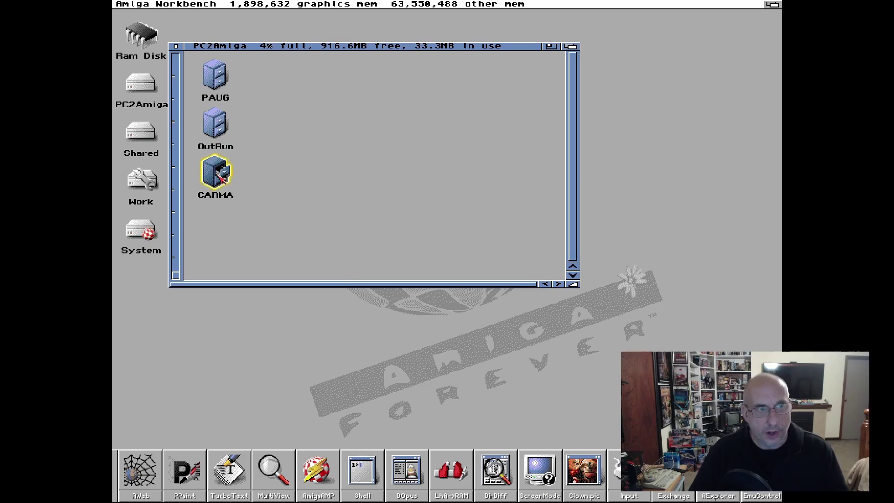
{"action": "double_click", "coordinate": [220, 178]}
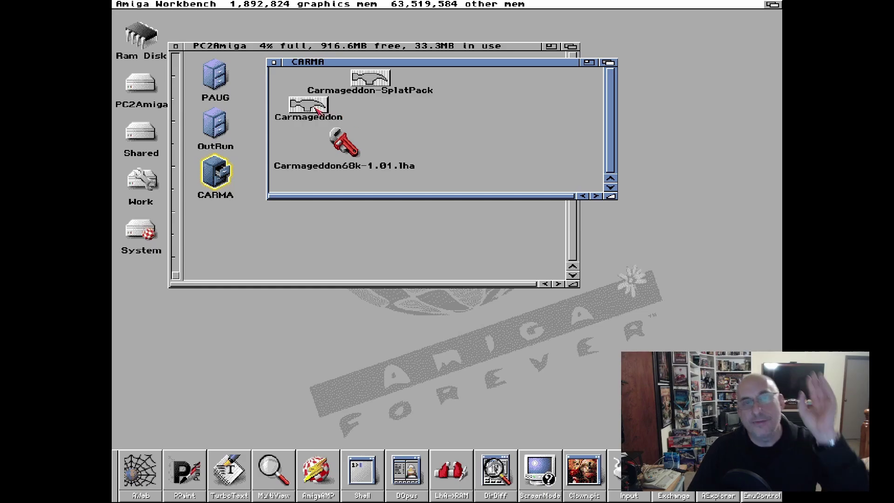
{"action": "left_click", "coordinate": [274, 62]}
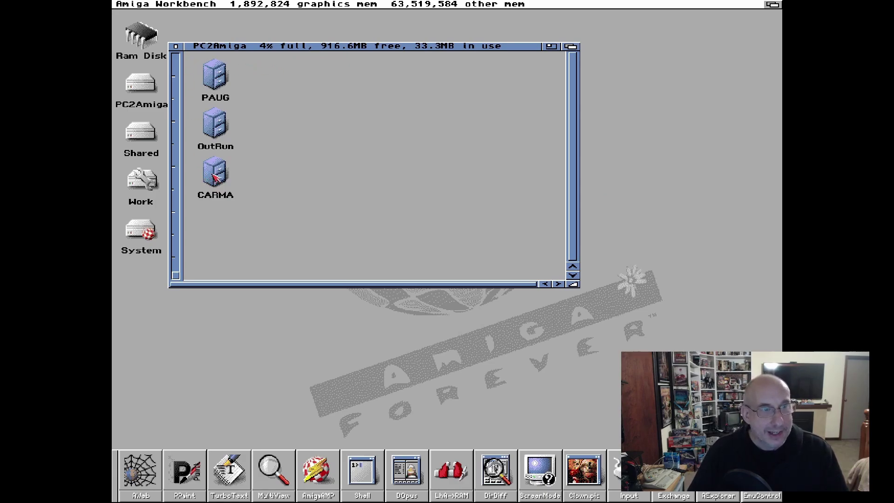
{"action": "left_click", "coordinate": [177, 47]}
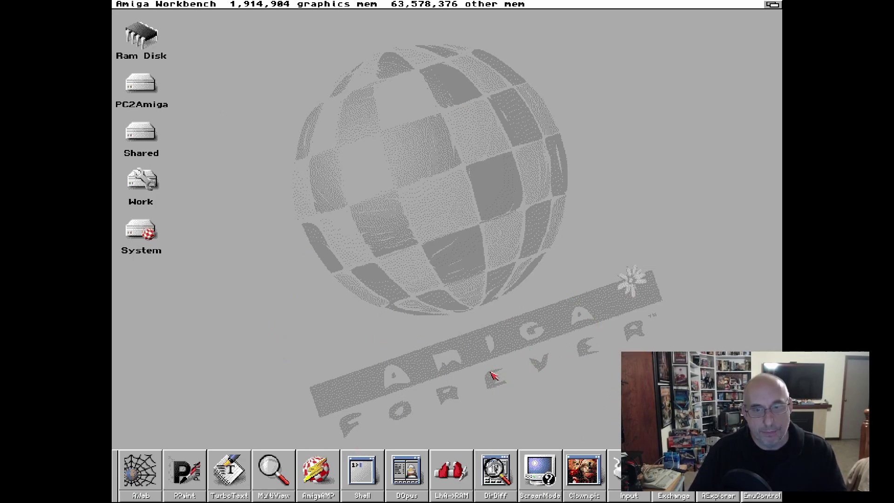
Quit the emulated Workbench and review drives DH0 to DH3 in the media settings of Copy of Workbench 3.X.
{"action": "right_click", "coordinate": [142, 5]}
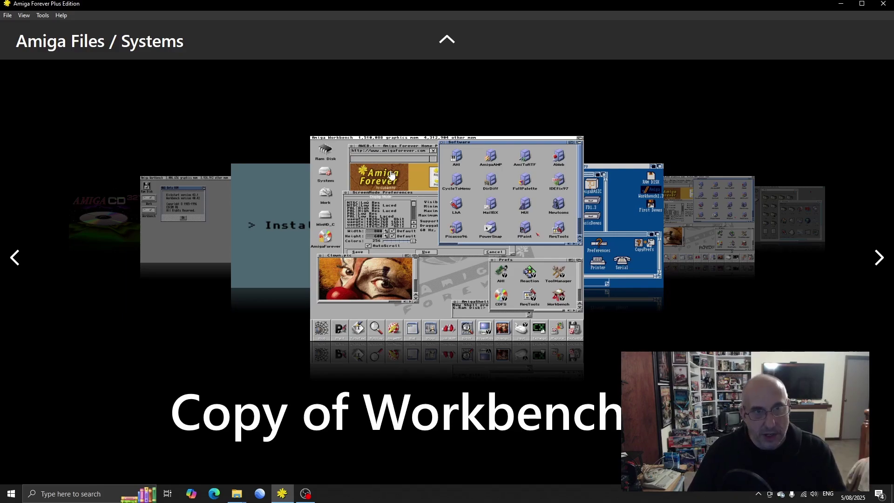
{"action": "right_click", "coordinate": [420, 180]}
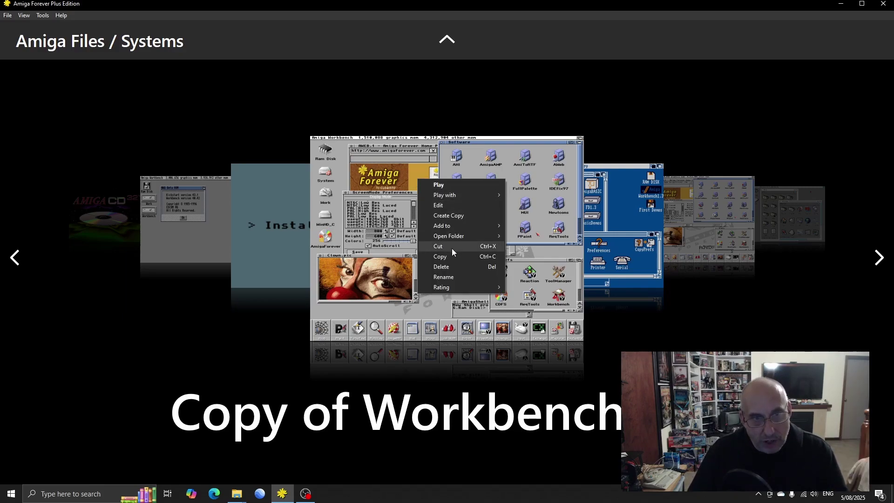
{"action": "left_click", "coordinate": [439, 207]}
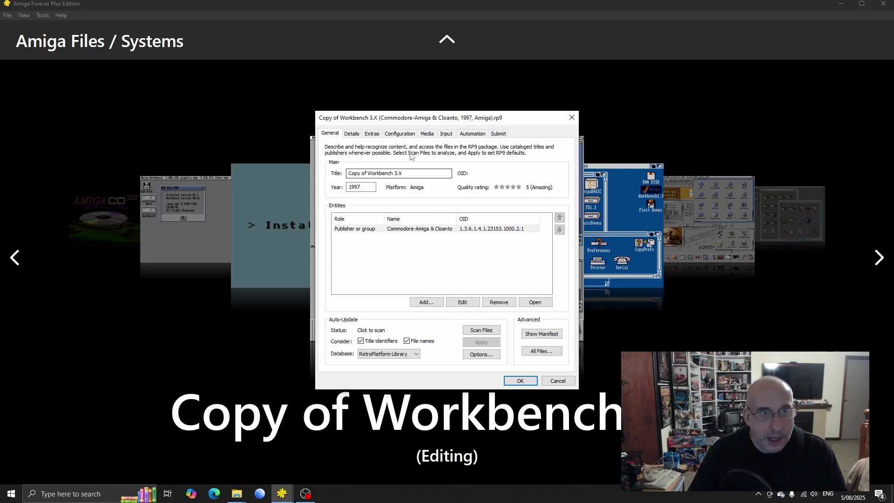
{"action": "left_click", "coordinate": [425, 134]}
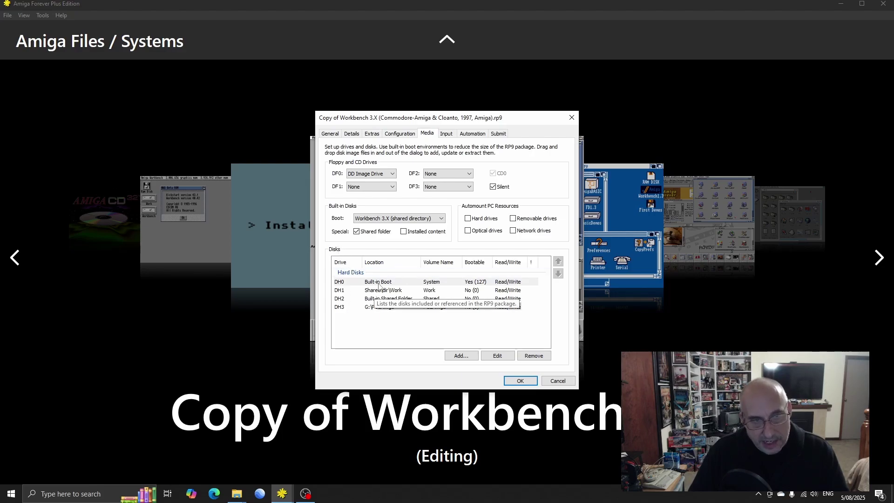
{"action": "left_click", "coordinate": [340, 282]}
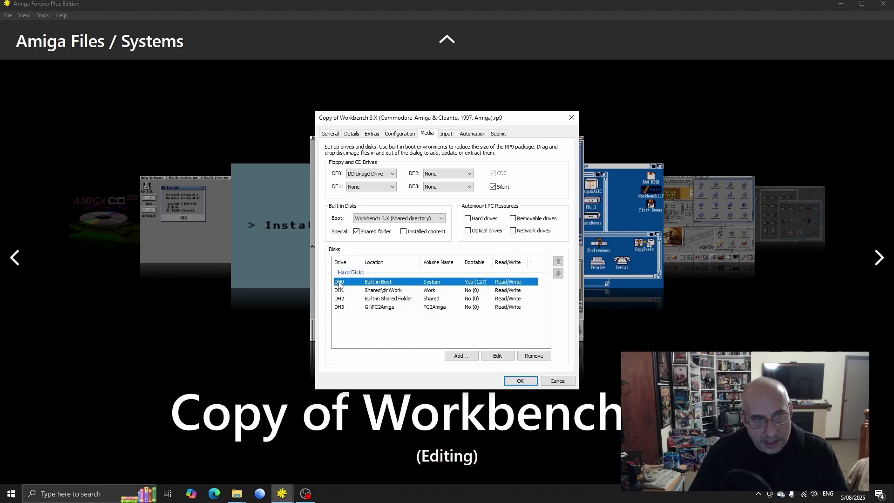
{"action": "left_click", "coordinate": [369, 292]}
{"action": "left_click", "coordinate": [346, 300]}
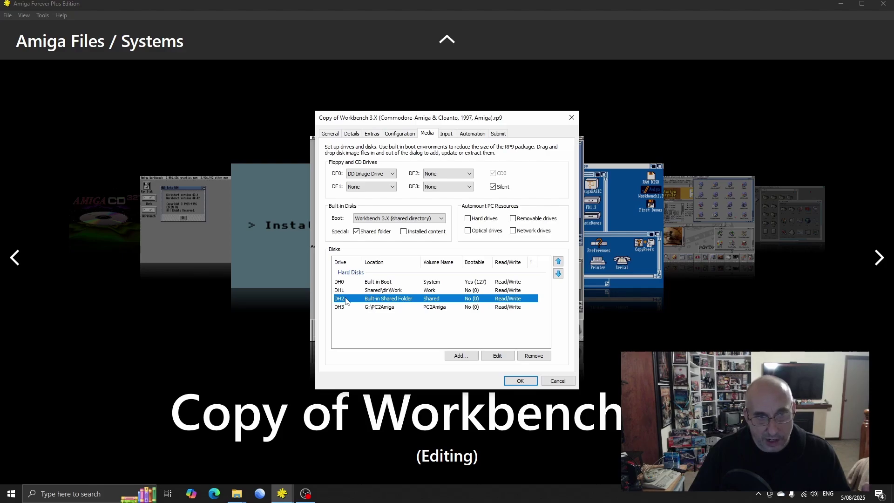
{"action": "left_click", "coordinate": [369, 309]}
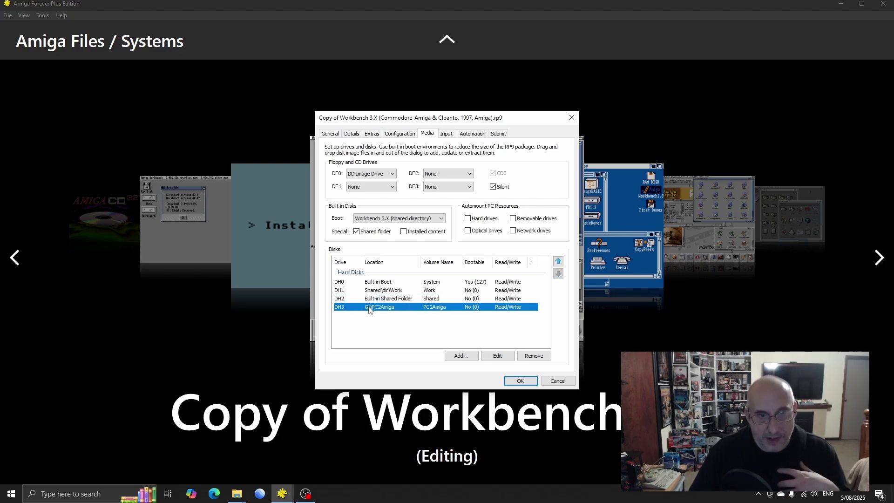
{"action": "left_click", "coordinate": [470, 357]}
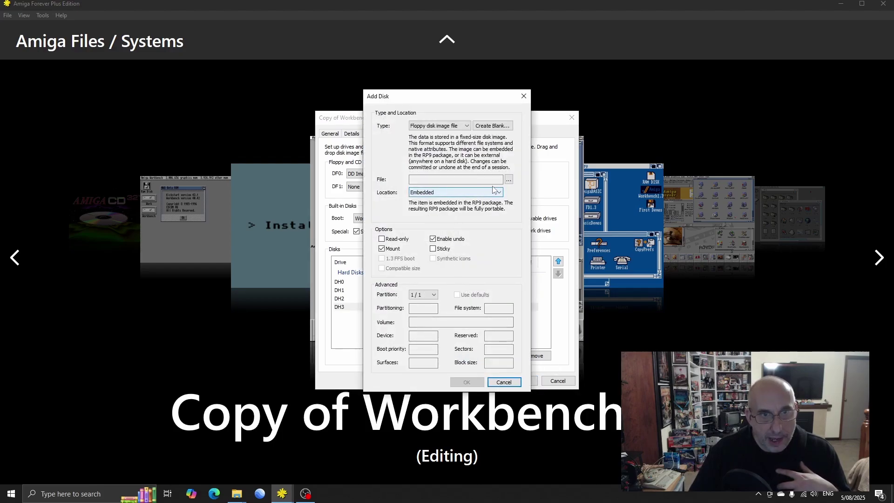
{"action": "left_click", "coordinate": [466, 126]}
{"action": "left_click", "coordinate": [433, 140]}
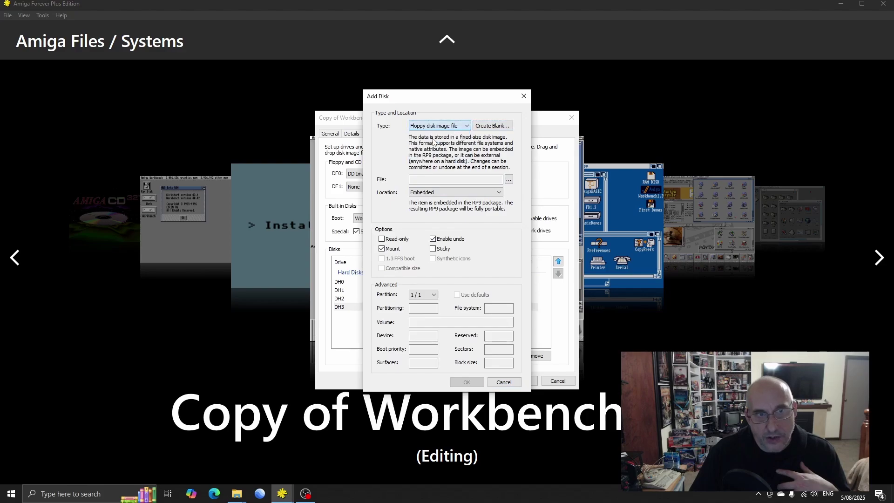
{"action": "left_click", "coordinate": [509, 180]}
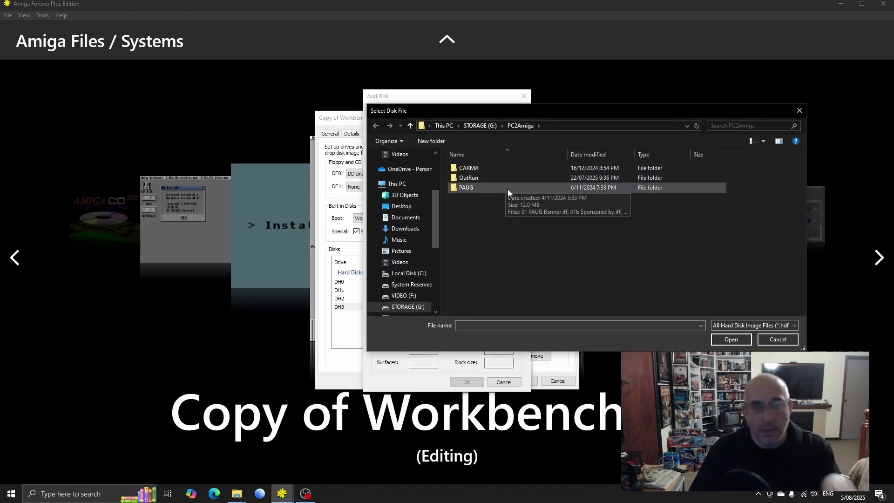
{"action": "left_click", "coordinate": [778, 339]}
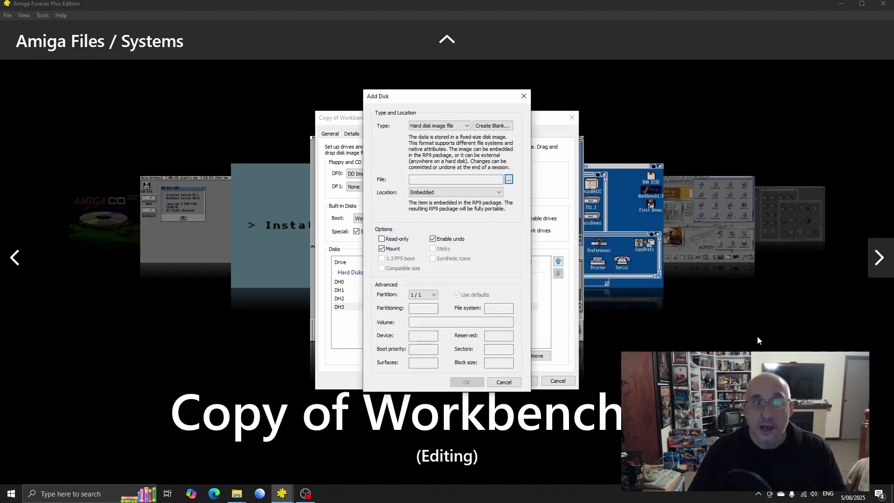
{"action": "left_click", "coordinate": [504, 382]}
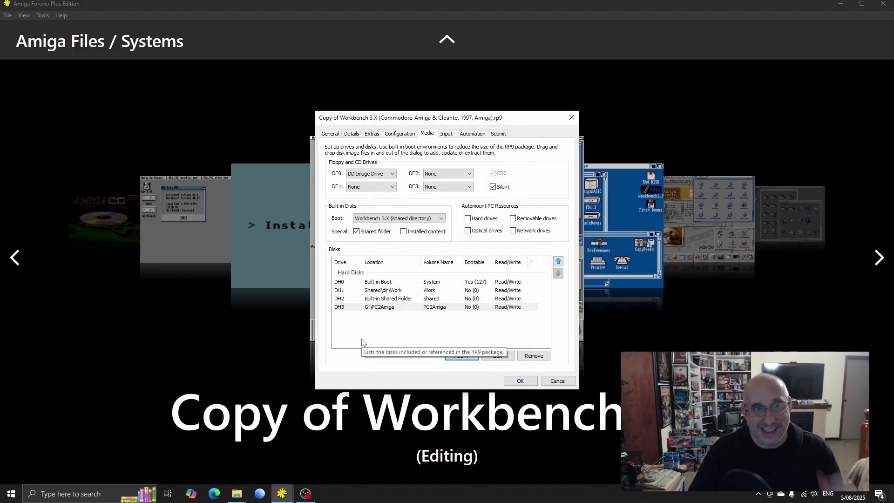
{"action": "left_click", "coordinate": [556, 381]}
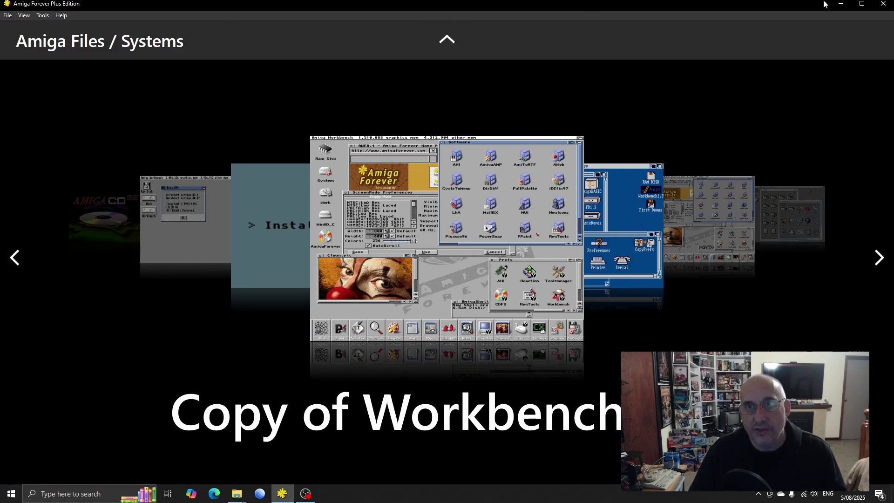
Close Amiga Forever and bring up the PAUG folder window in File Explorer.
{"action": "left_click", "coordinate": [884, 4]}
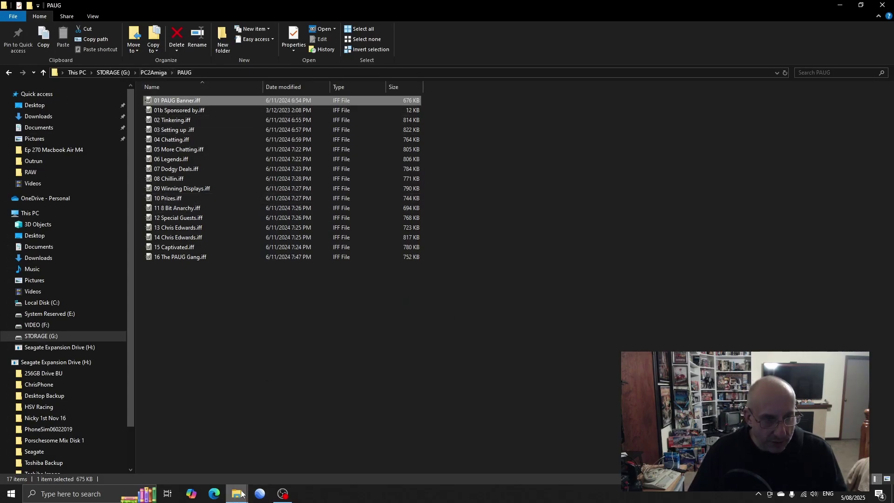
{"action": "mouse_move", "coordinate": [242, 492]}
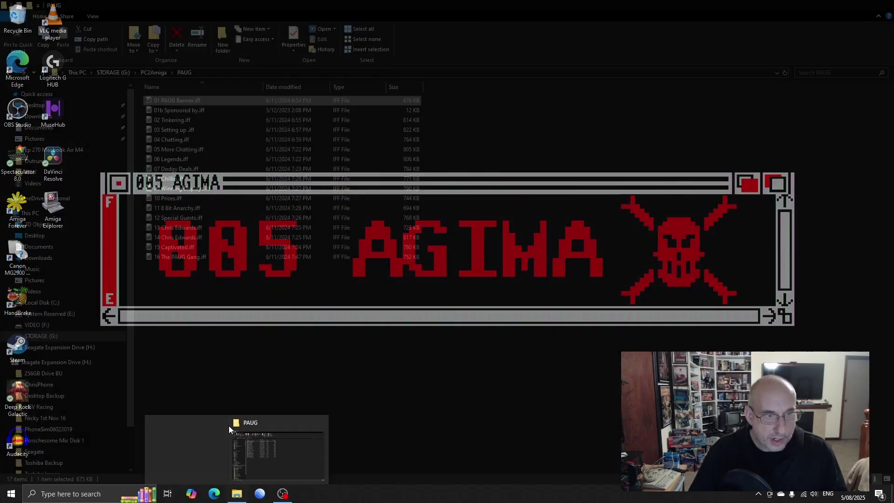
{"action": "left_click", "coordinate": [229, 425]}
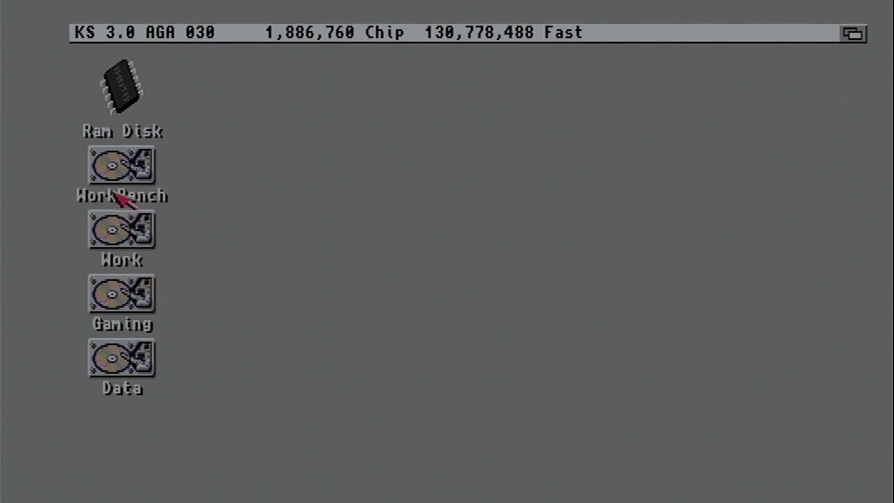
Switch to the Amiga, open the AExplorer drawer on the WorkBench volume, and move both windows clear of the desktop's disk icons.
{"action": "left_click", "coordinate": [111, 170]}
{"action": "double_click", "coordinate": [110, 172]}
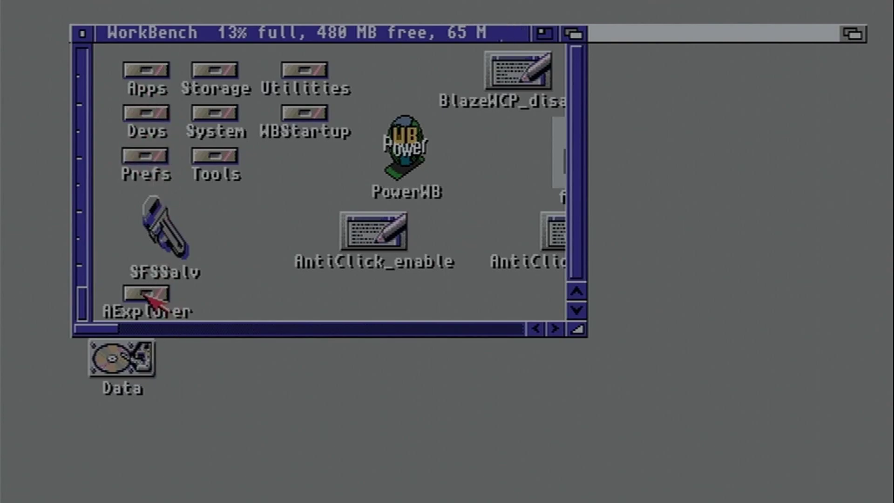
{"action": "double_click", "coordinate": [144, 296]}
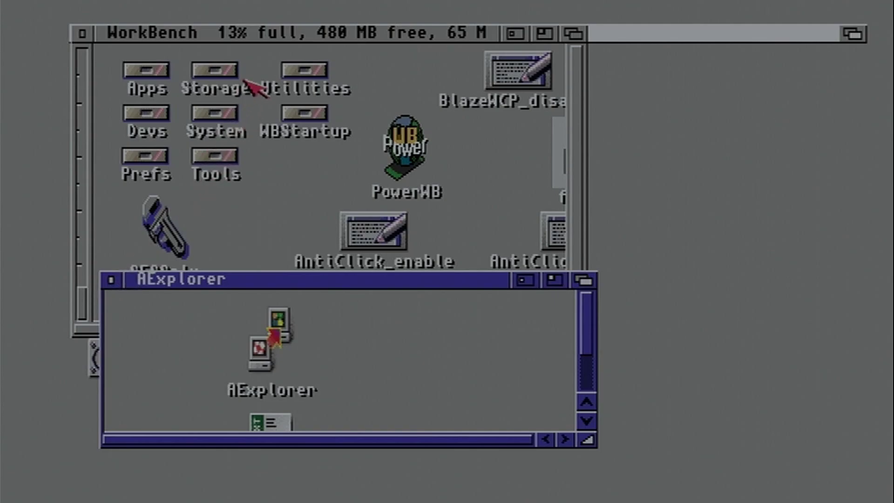
{"action": "left_click_drag", "start_coordinate": [251, 33], "coordinate": [399, 107]}
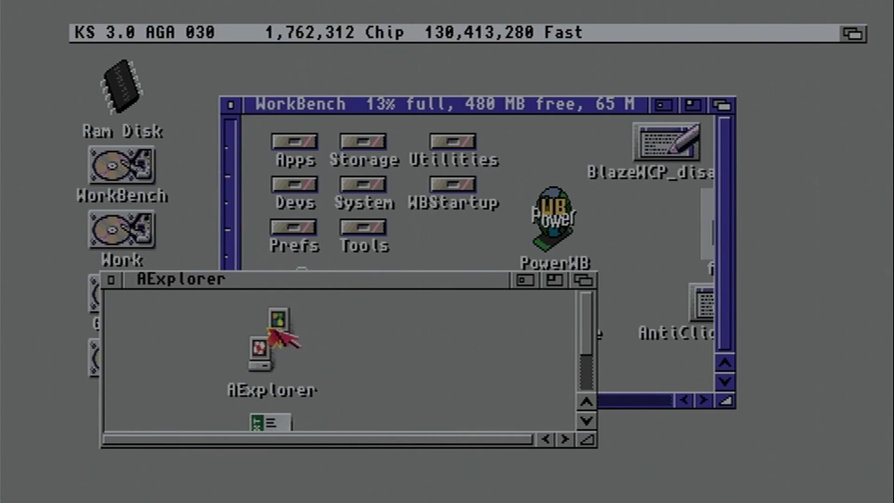
{"action": "left_click_drag", "start_coordinate": [217, 285], "coordinate": [488, 198]}
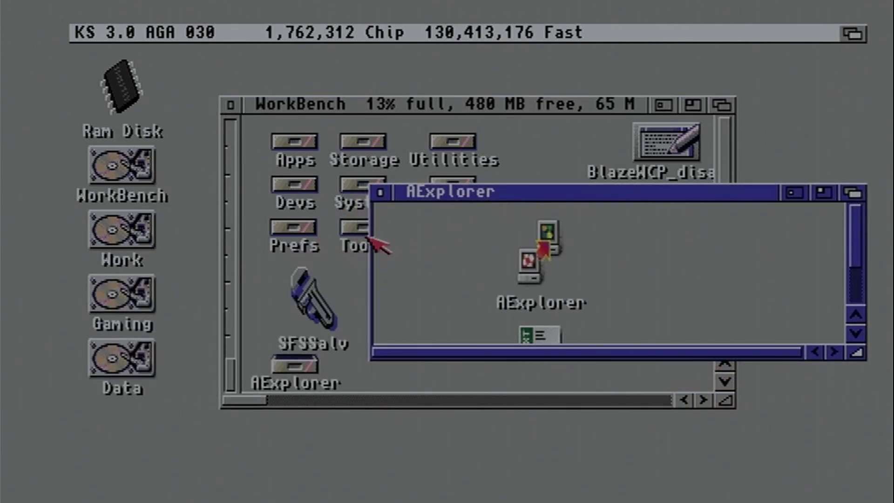
Create a new drawer named PAUG, with an icon, on the Work volume.
{"action": "double_click", "coordinate": [126, 240]}
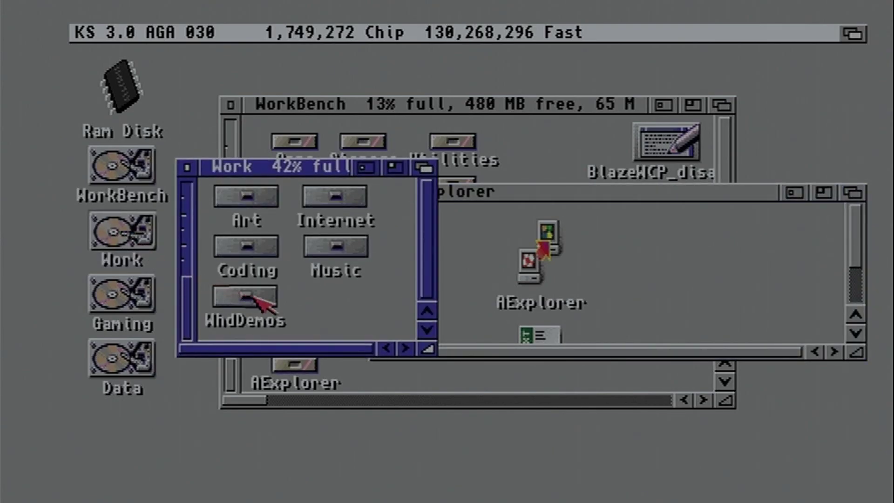
{"action": "right_click", "coordinate": [339, 303]}
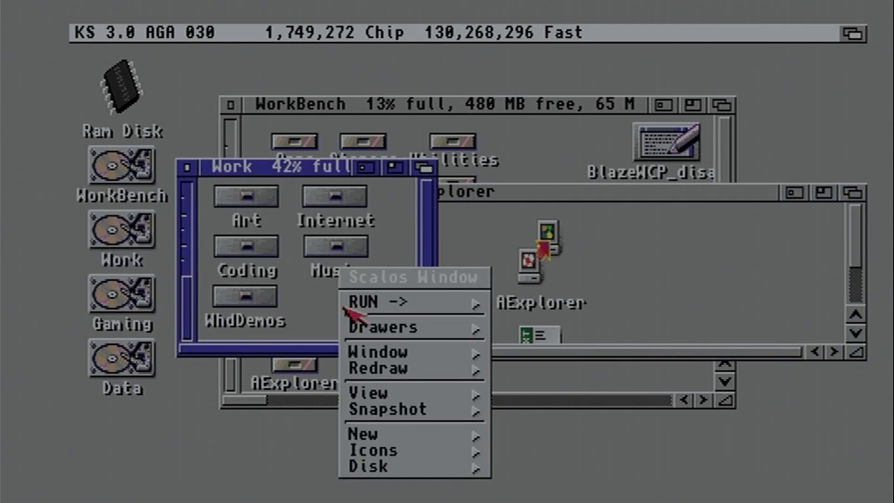
{"action": "mouse_move", "coordinate": [357, 326]}
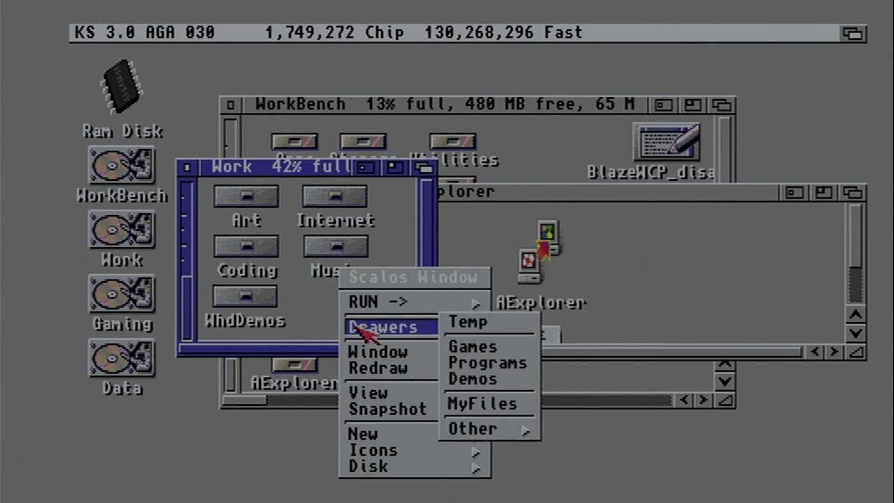
{"action": "mouse_move", "coordinate": [397, 438]}
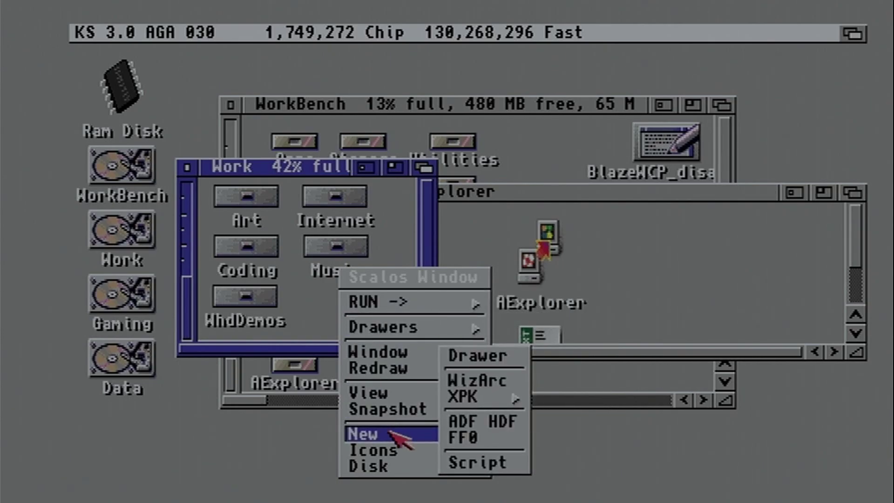
{"action": "left_click", "coordinate": [475, 360]}
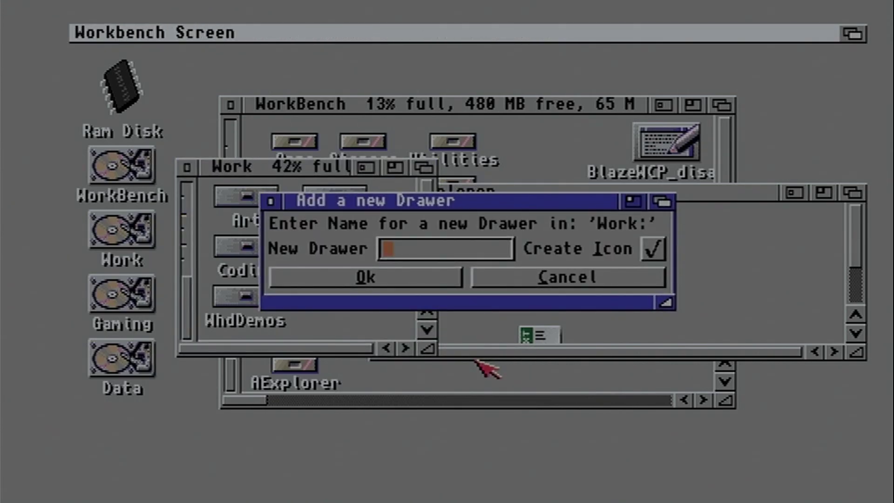
{"action": "type", "text": "PAUG"}
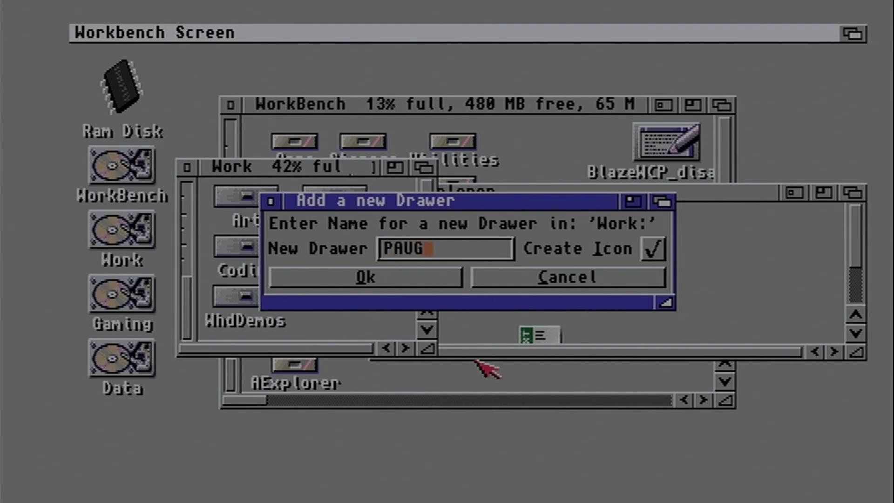
{"action": "key", "text": "Return"}
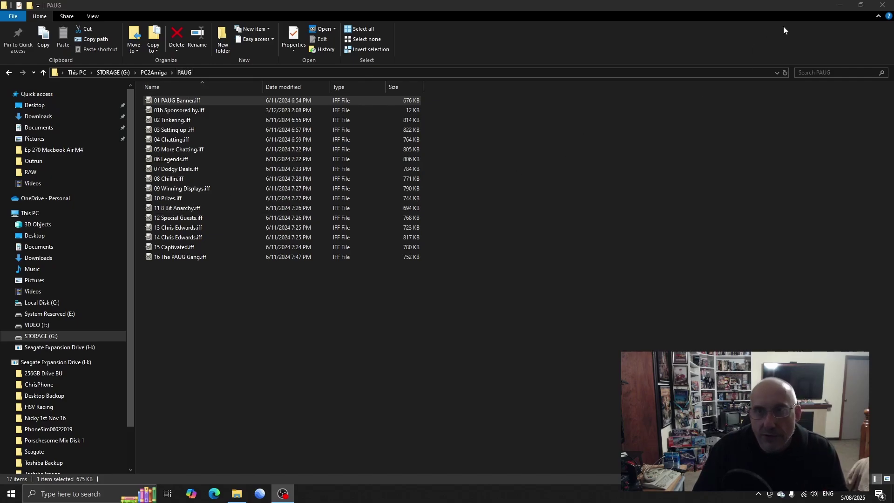
Switch to Amiga Explorer on the PC, open the Work volume and select its PAUG drawer.
{"action": "left_click", "coordinate": [833, 8]}
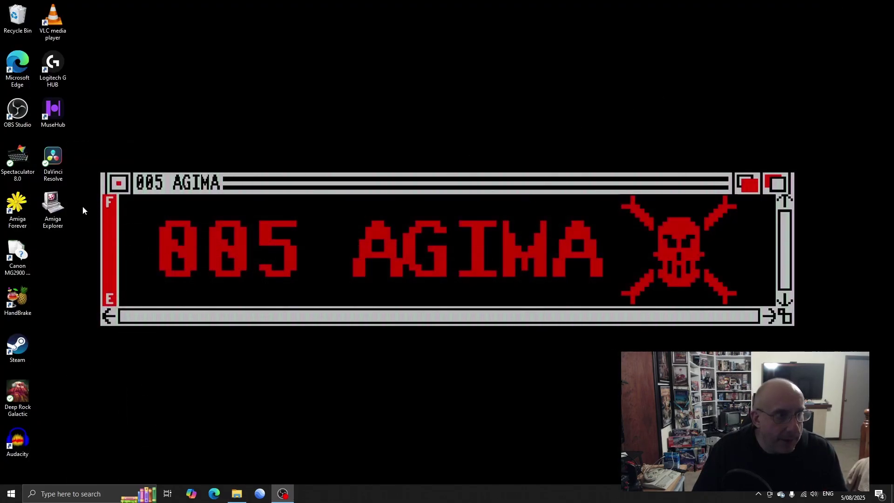
{"action": "double_click", "coordinate": [53, 207]}
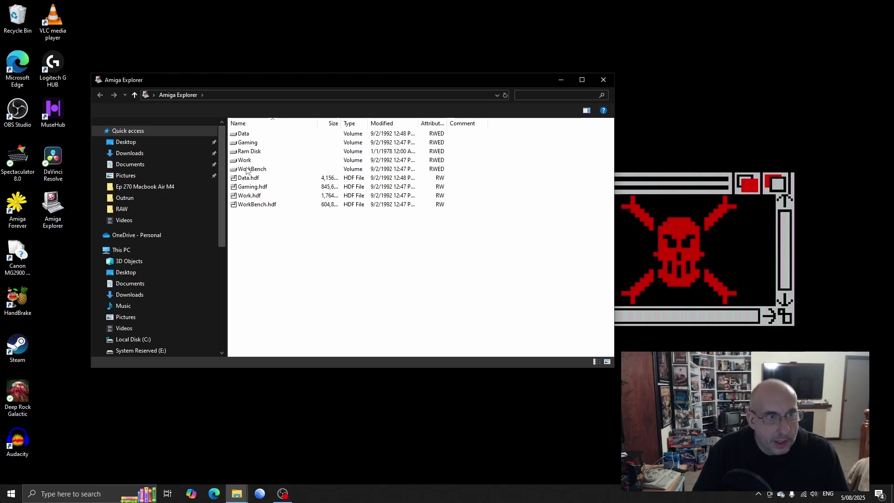
{"action": "left_click", "coordinate": [236, 162]}
{"action": "double_click", "coordinate": [236, 162]}
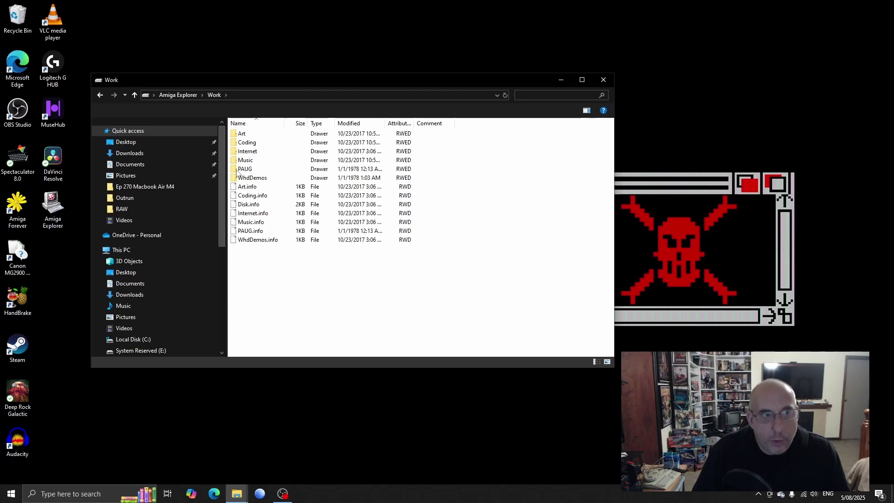
{"action": "left_click", "coordinate": [236, 171]}
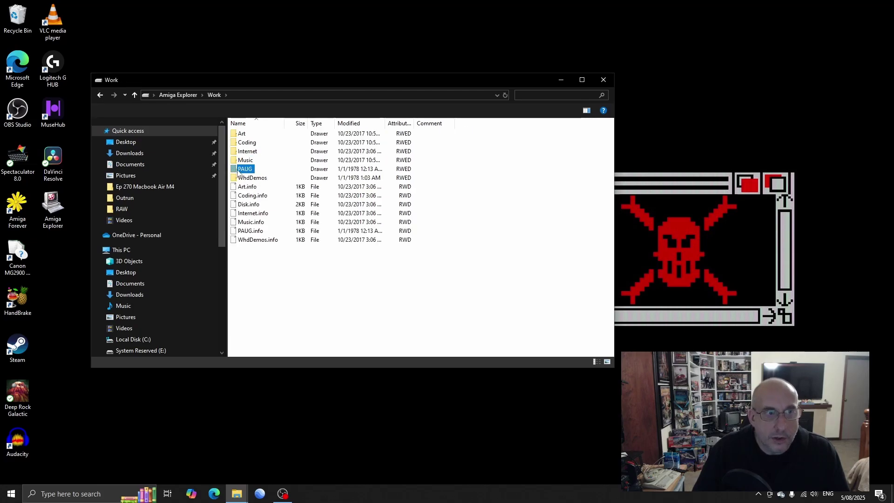
Return Amiga Explorer to its list of volumes, and place the PC's PAUG folder as a smaller window beside it.
{"action": "left_click", "coordinate": [186, 95]}
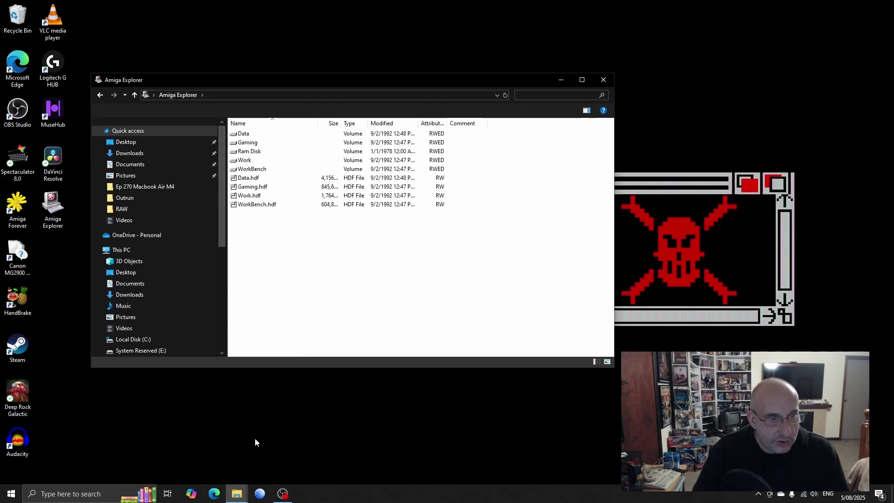
{"action": "left_click", "coordinate": [240, 497]}
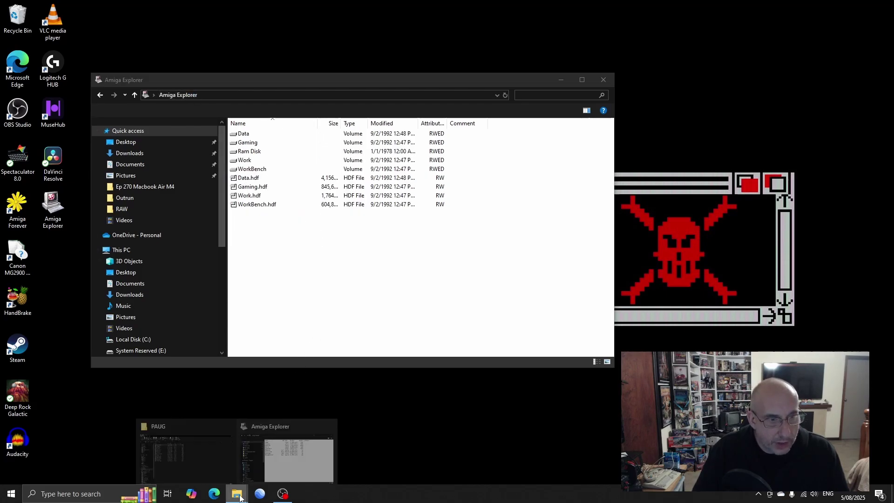
{"action": "left_click", "coordinate": [184, 424]}
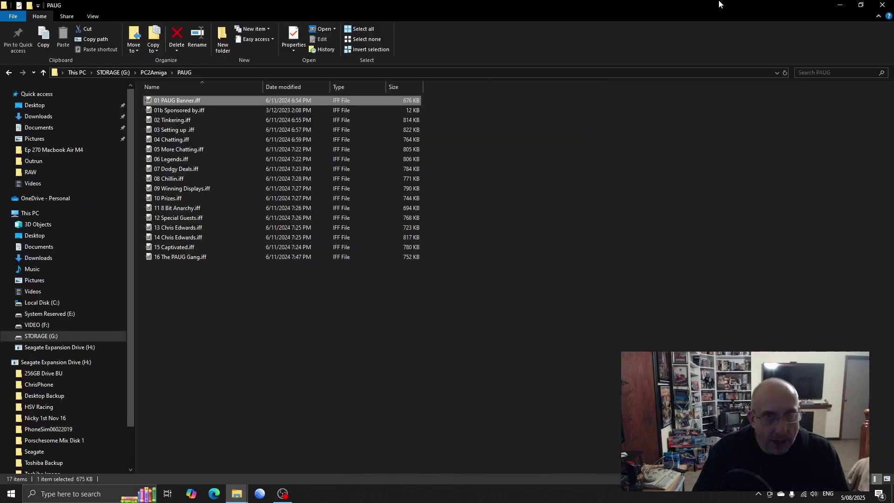
{"action": "left_click", "coordinate": [861, 5]}
{"action": "left_click_drag", "start_coordinate": [404, 102], "coordinate": [709, 90]}
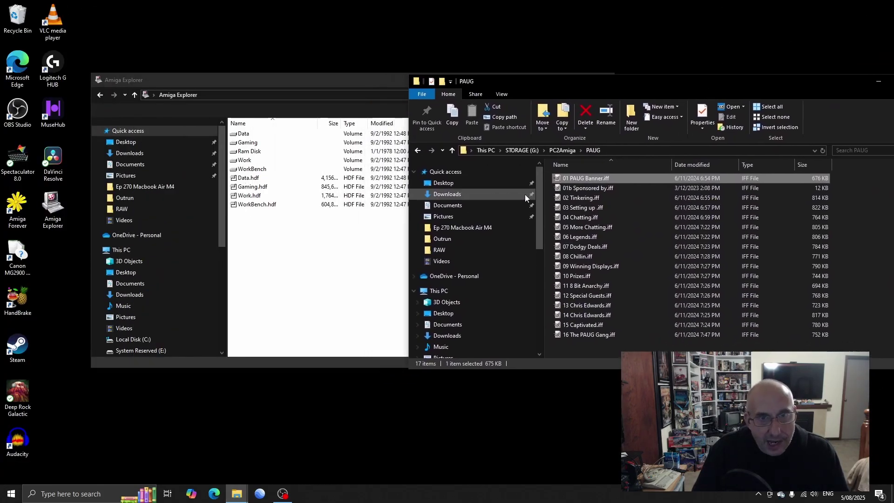
Copy 01 PAUG Banner.iff from the PC's PAUG folder into the PAUG drawer of the Amiga's Work volume.
{"action": "right_click", "coordinate": [560, 180]}
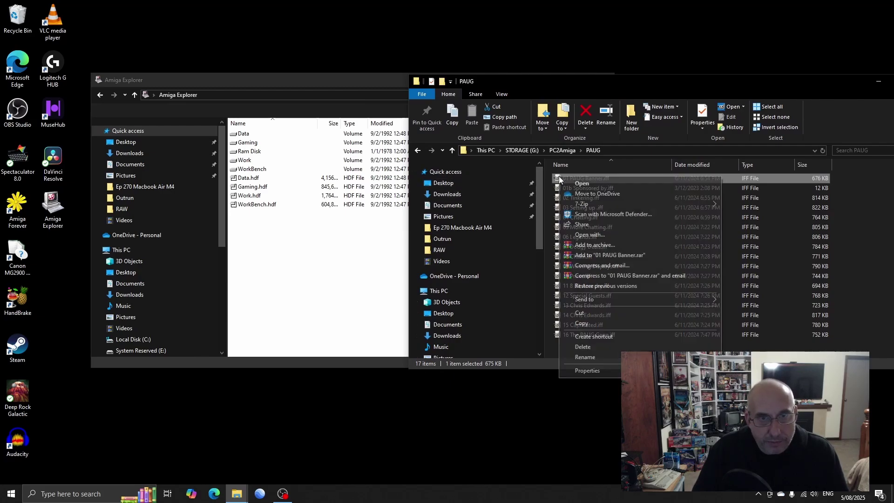
{"action": "left_click", "coordinate": [582, 323]}
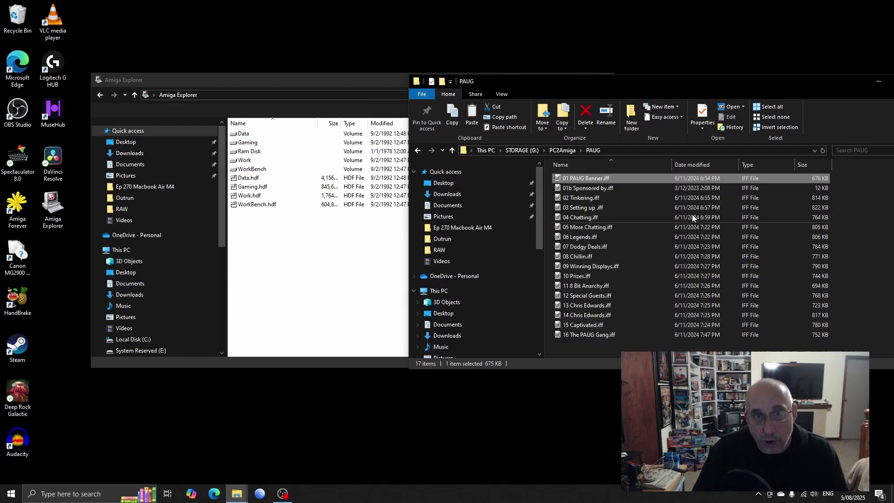
{"action": "double_click", "coordinate": [239, 161]}
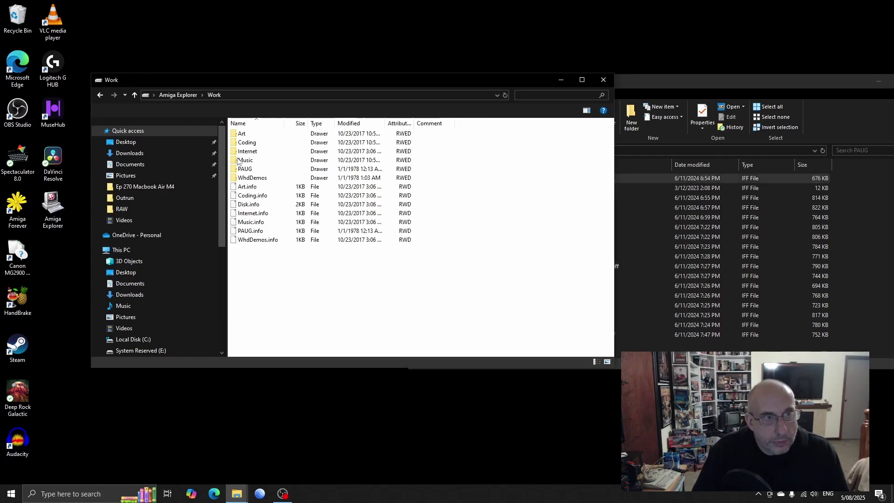
{"action": "double_click", "coordinate": [235, 171]}
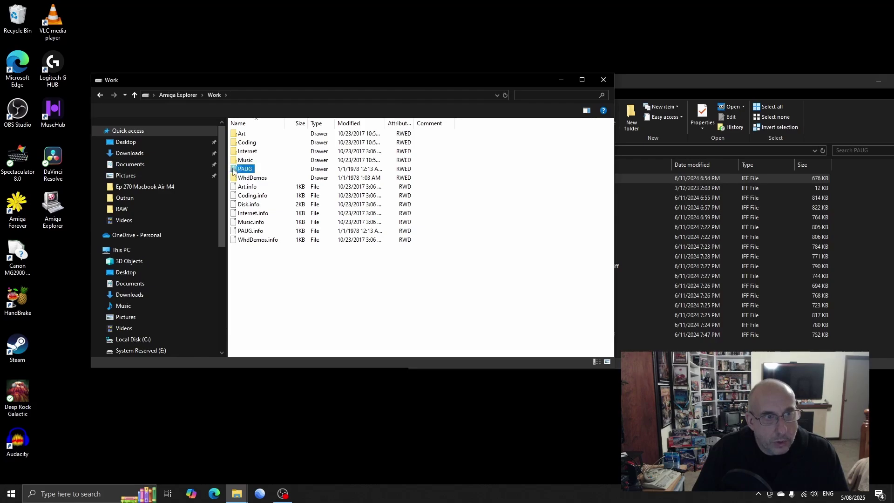
{"action": "right_click", "coordinate": [287, 180]}
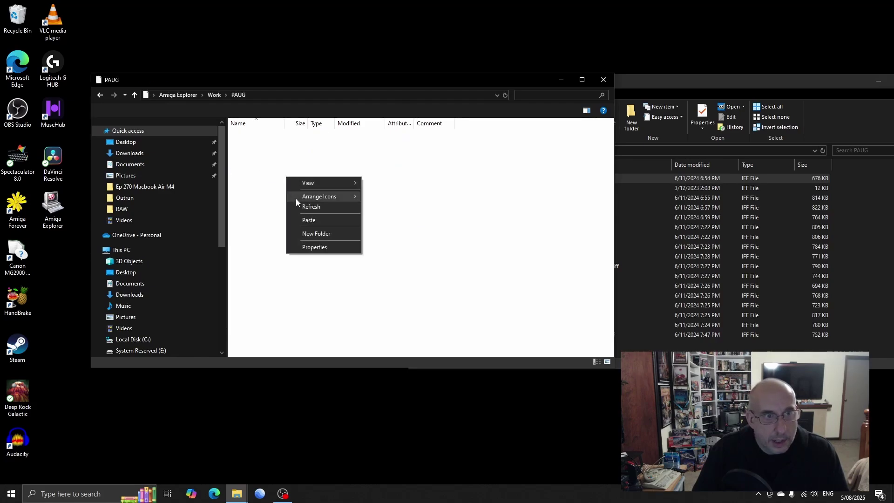
{"action": "left_click", "coordinate": [300, 220]}
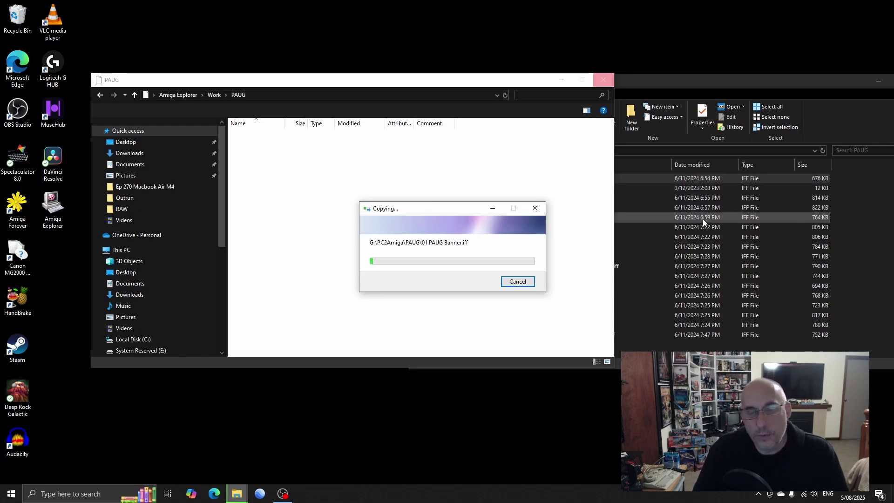
{"action": "left_click", "coordinate": [699, 79]}
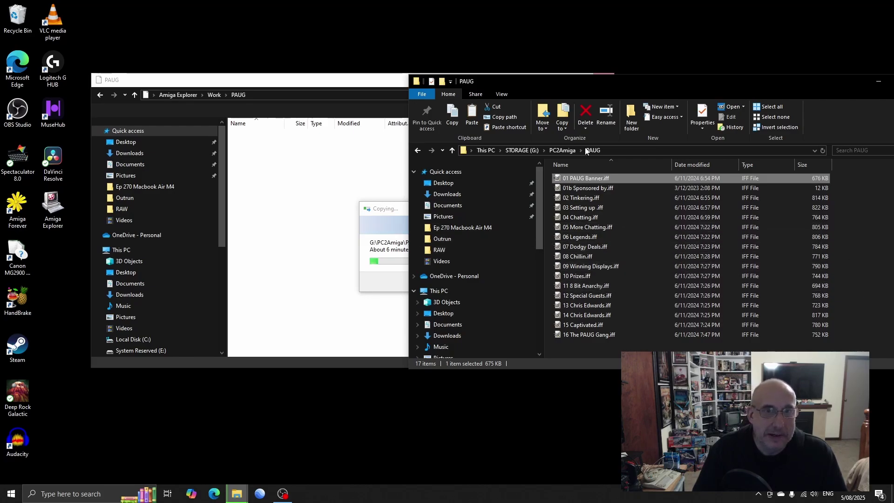
{"action": "left_click_drag", "start_coordinate": [555, 84], "coordinate": [602, 68]}
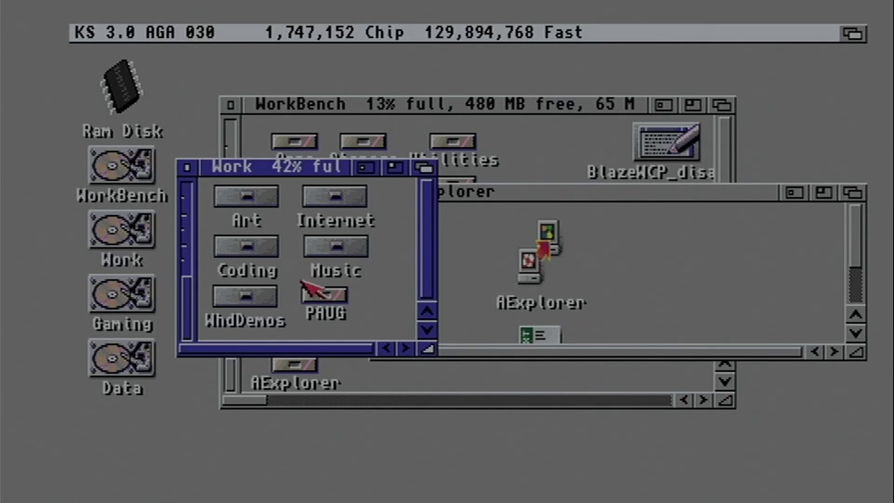
On the Amiga, open the PAUG drawer on the Work volume and set its window to show all files.
{"action": "double_click", "coordinate": [329, 298]}
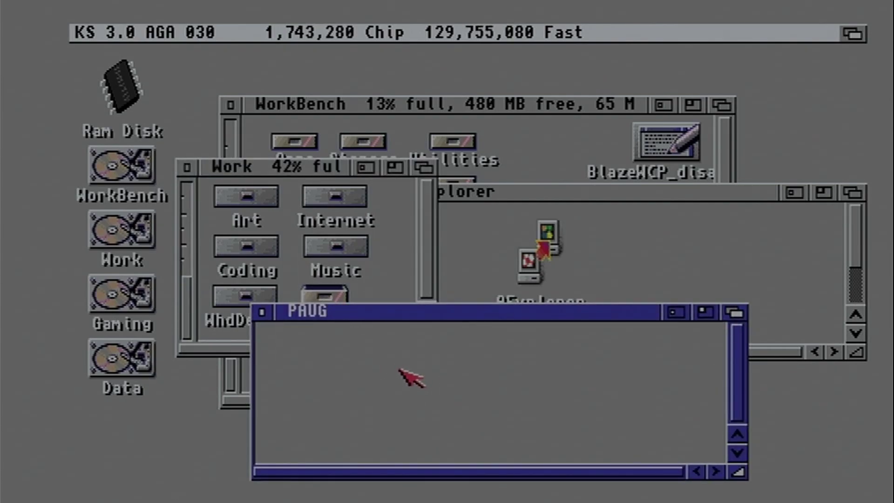
{"action": "right_click", "coordinate": [401, 369]}
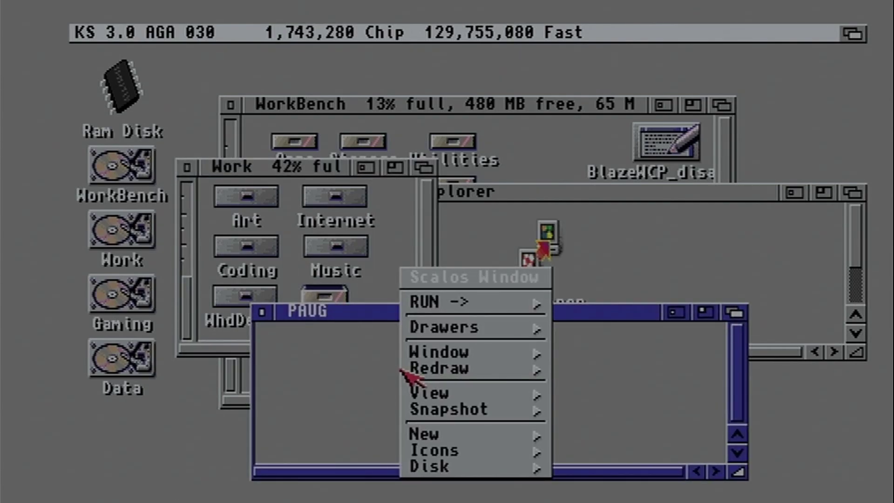
{"action": "mouse_move", "coordinate": [426, 392]}
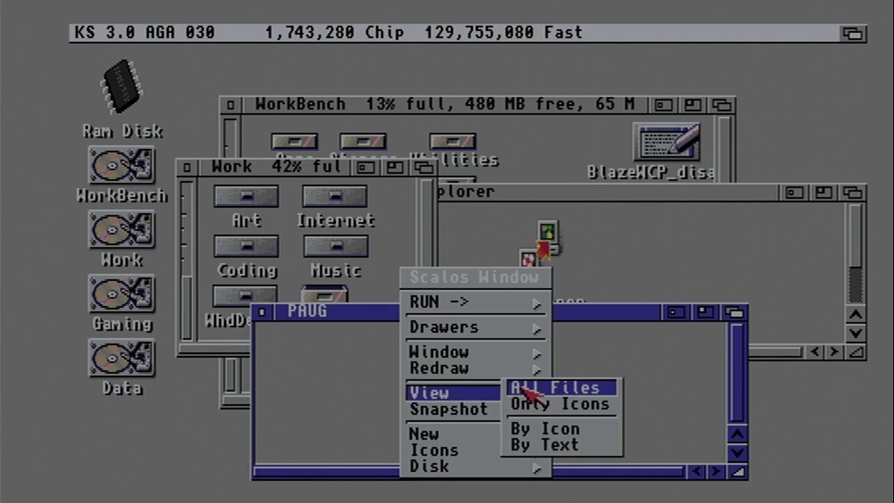
{"action": "left_click", "coordinate": [521, 387]}
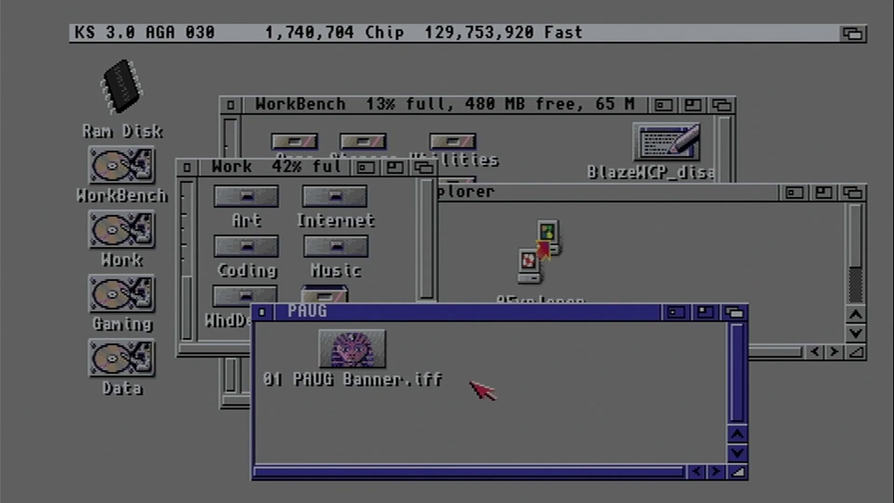
Launch Deluxe Paint from the DPaintV drawer inside the Work volume's Art drawer.
{"action": "double_click", "coordinate": [110, 233]}
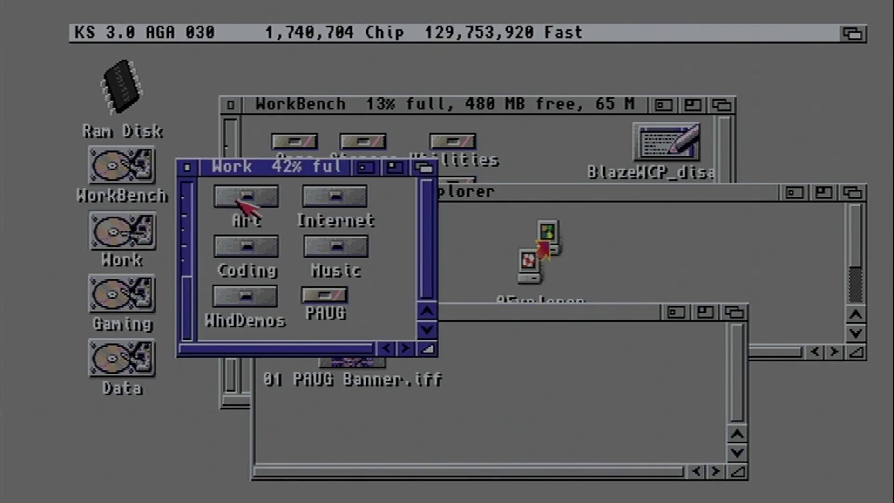
{"action": "double_click", "coordinate": [238, 200]}
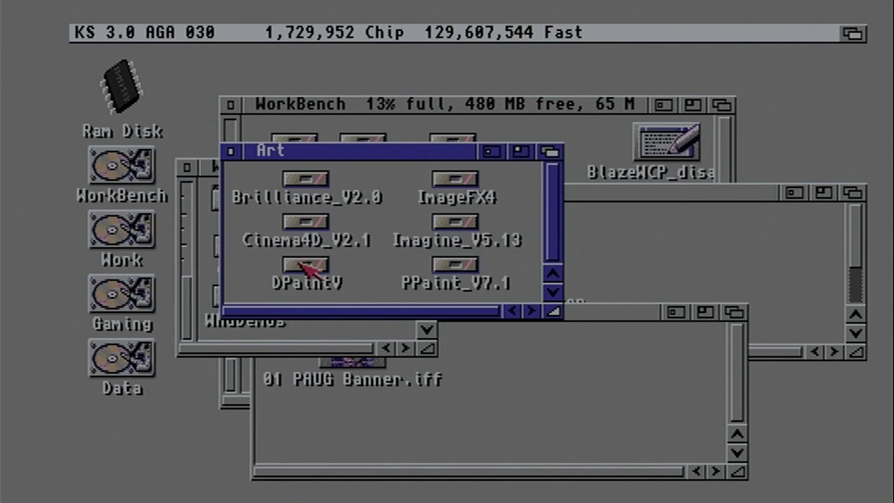
{"action": "double_click", "coordinate": [299, 260]}
{"action": "double_click", "coordinate": [305, 205]}
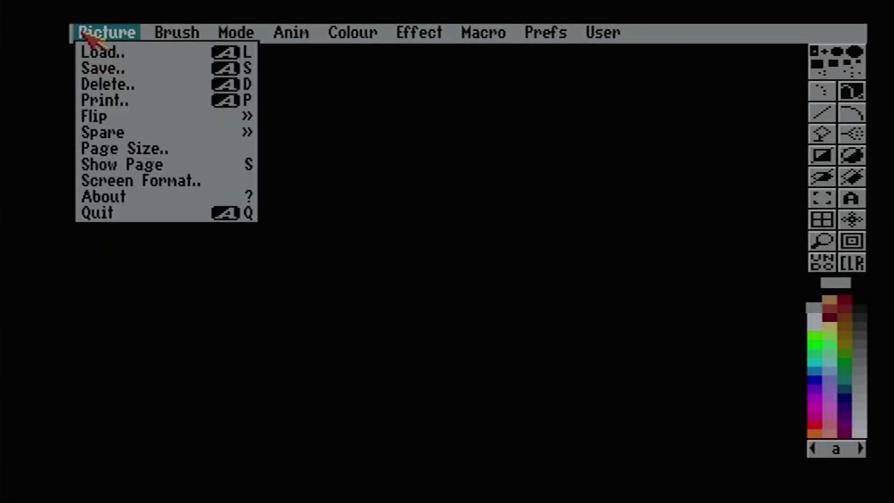
Load the picture 01 PAUG Banner.iff from Work:PAUG, switching to the file's 640 x 480 24-bit format and dismissing the DPaintV volume request.
{"action": "right_click", "coordinate": [95, 53]}
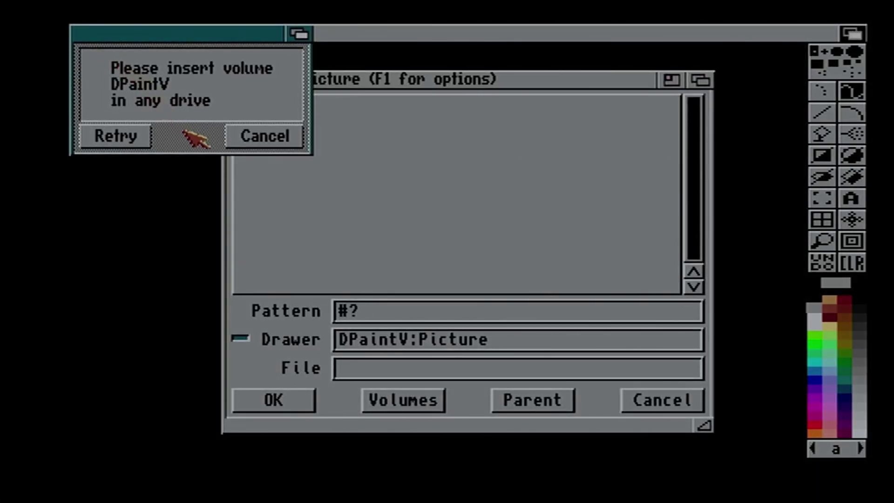
{"action": "left_click", "coordinate": [263, 136]}
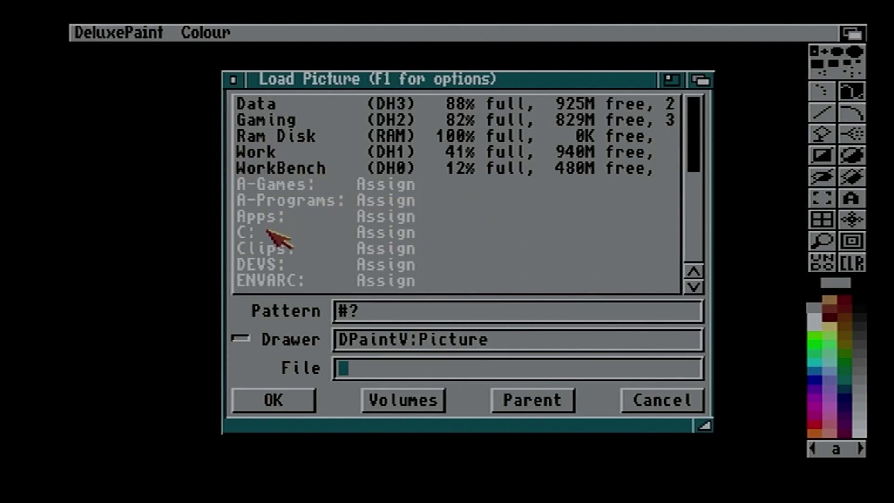
{"action": "left_click", "coordinate": [259, 154]}
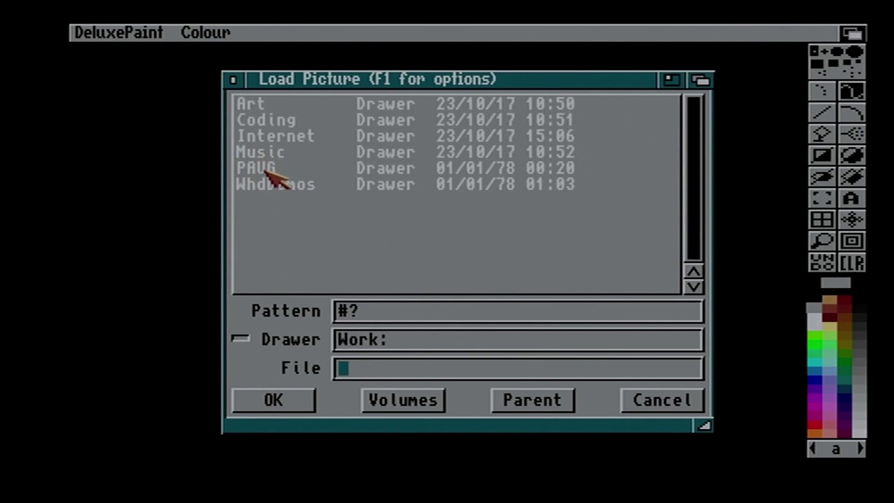
{"action": "left_click", "coordinate": [267, 170]}
{"action": "left_click", "coordinate": [279, 110]}
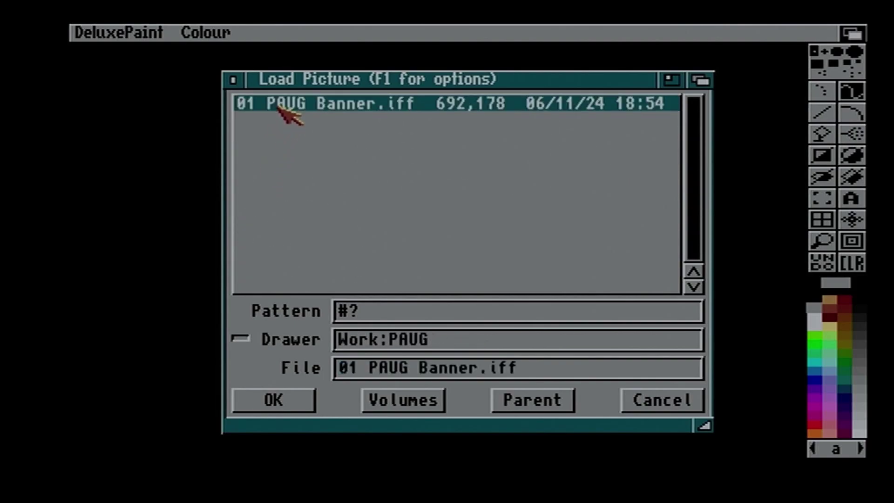
{"action": "left_click", "coordinate": [271, 396]}
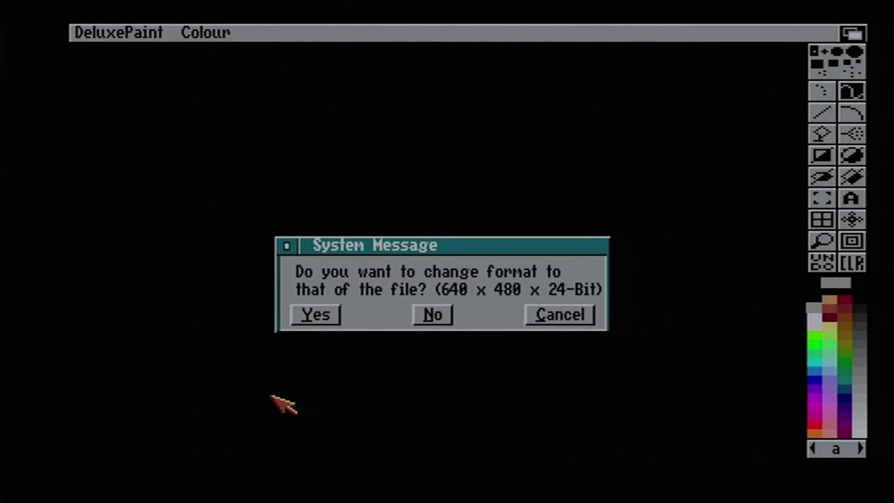
{"action": "left_click", "coordinate": [321, 315]}
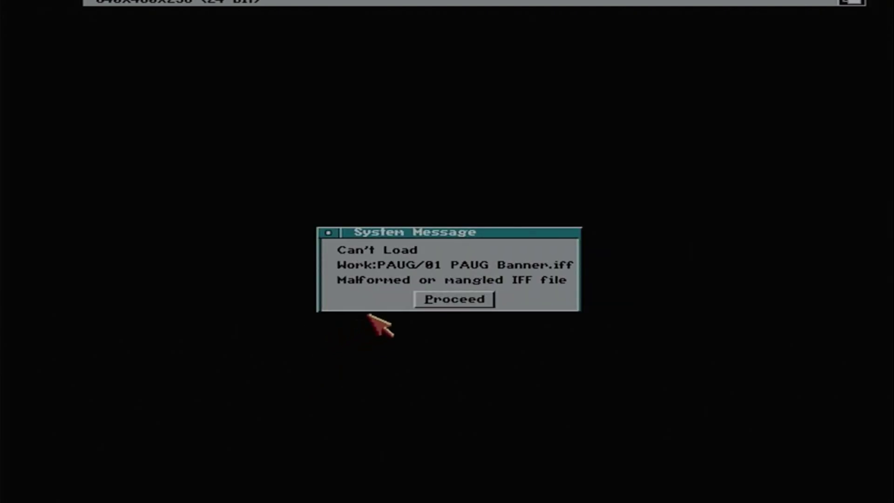
{"action": "left_click", "coordinate": [442, 302]}
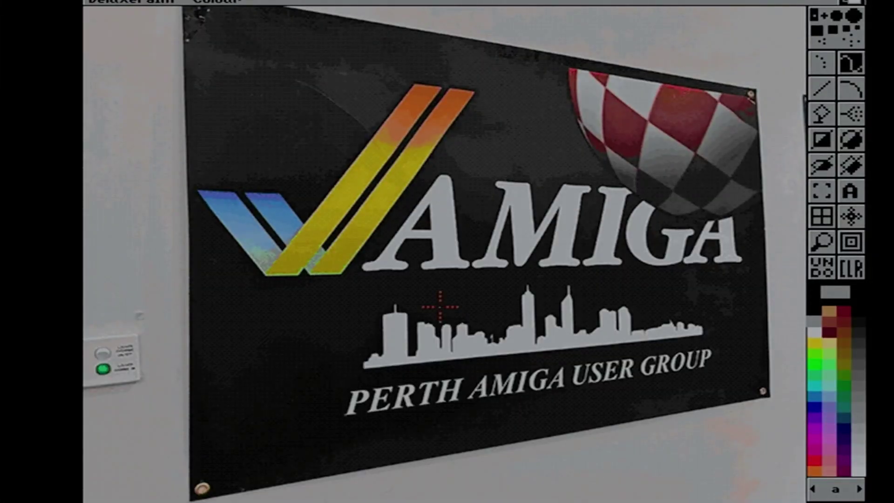